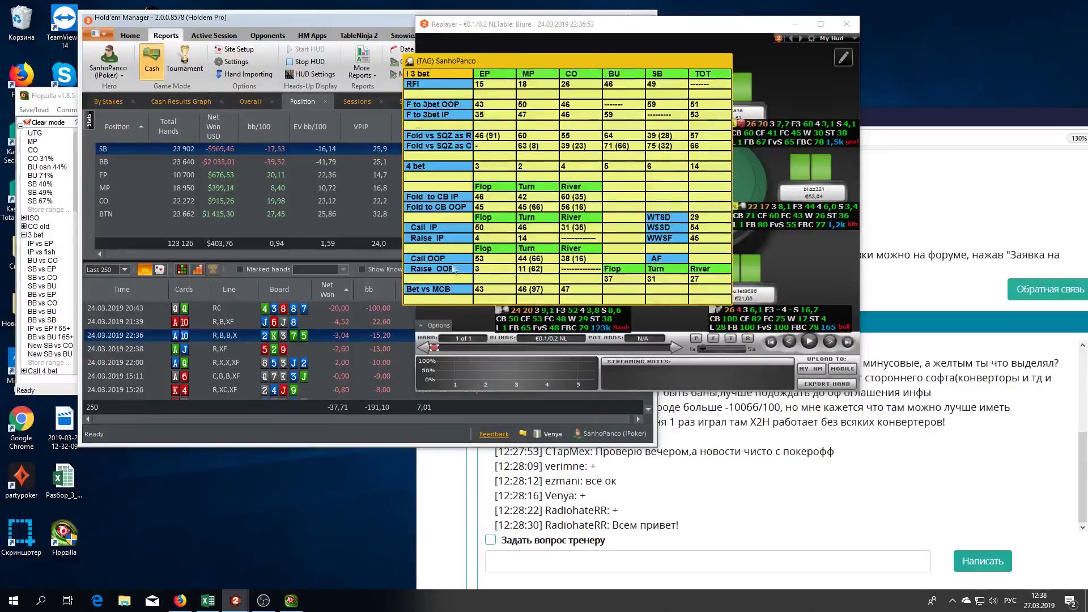
- Check the HUD pop-up statistics of the loose-passive opponent and the hero in the replayed hand, then close the replayer
click(680, 251)
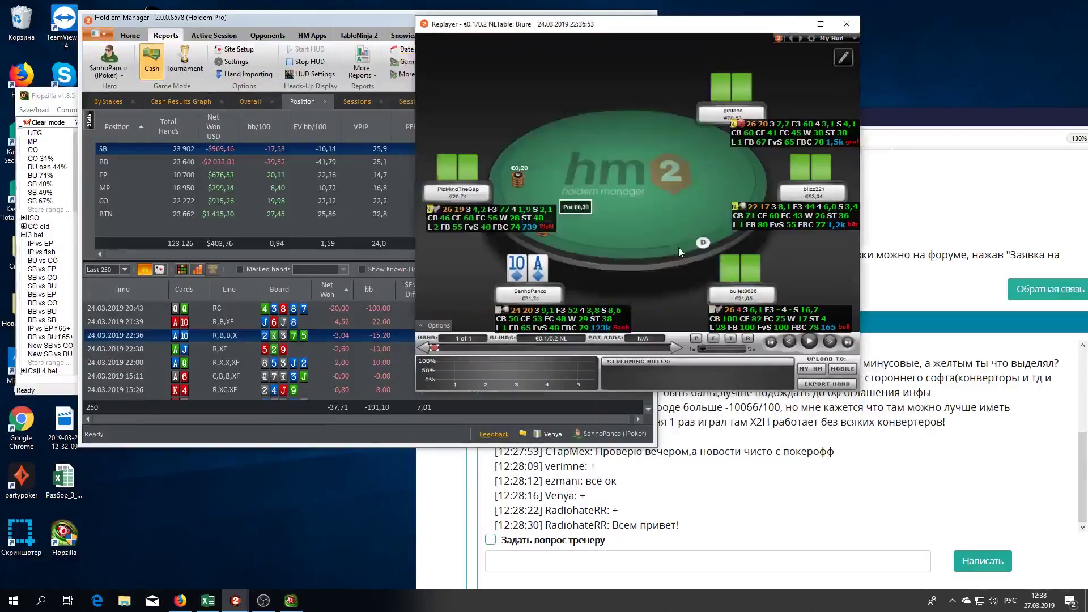
click(737, 326)
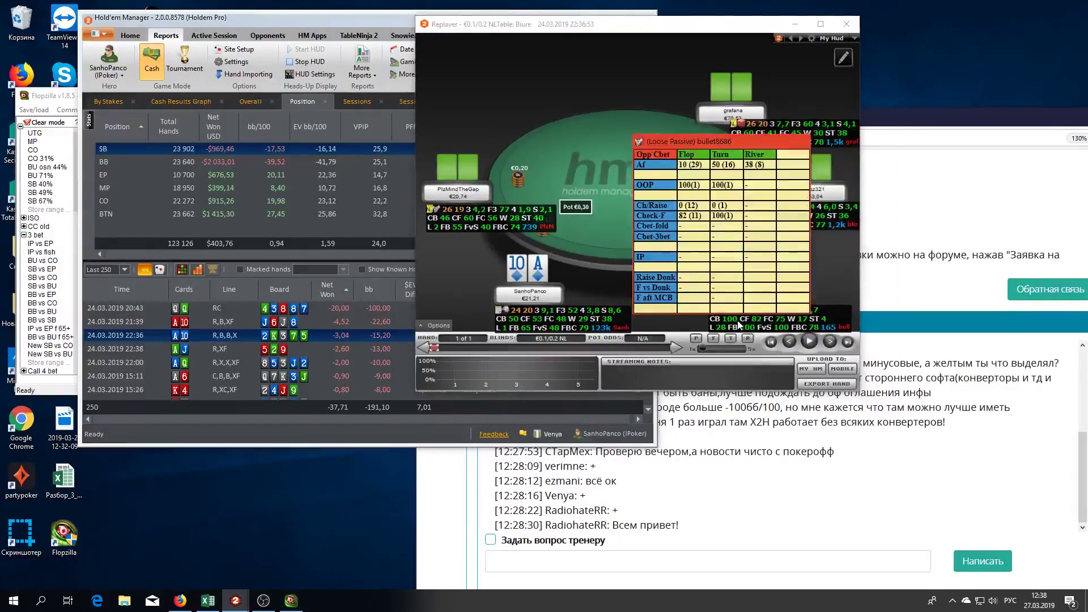
click(517, 322)
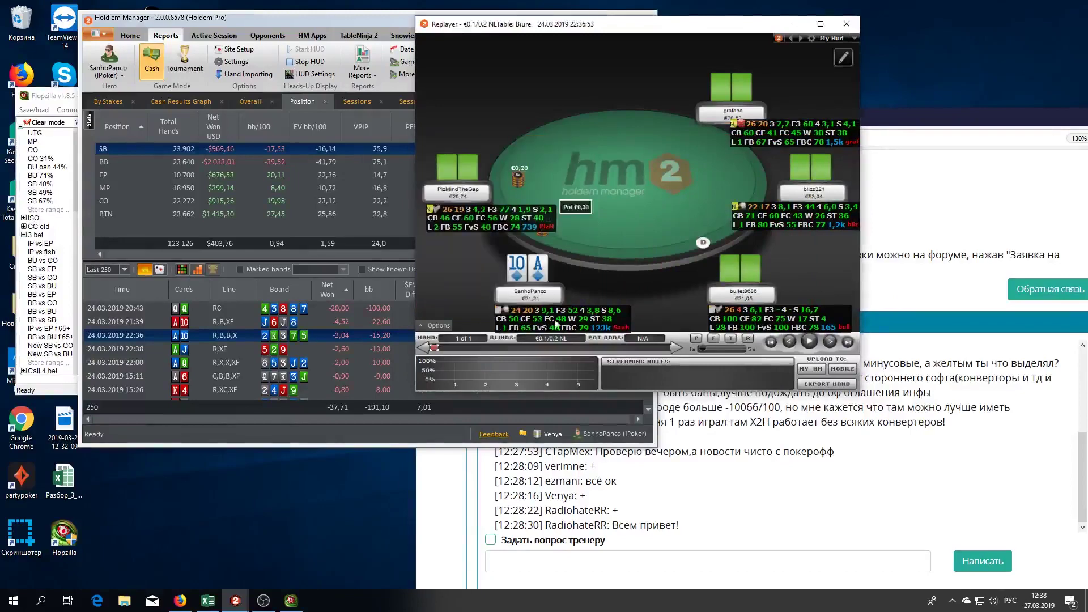
mouse_move(564, 324)
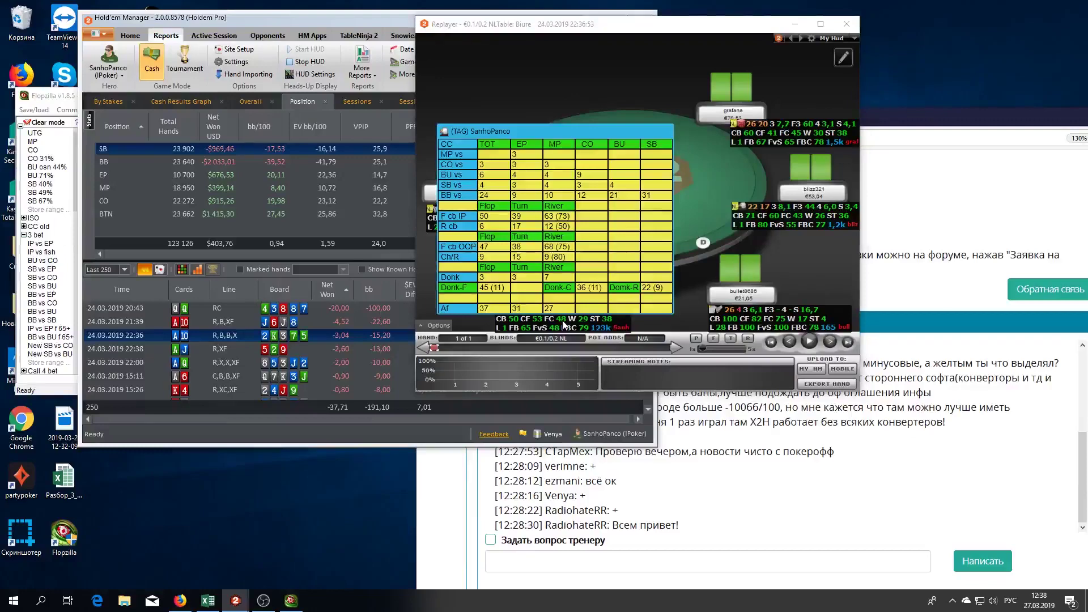
click(846, 24)
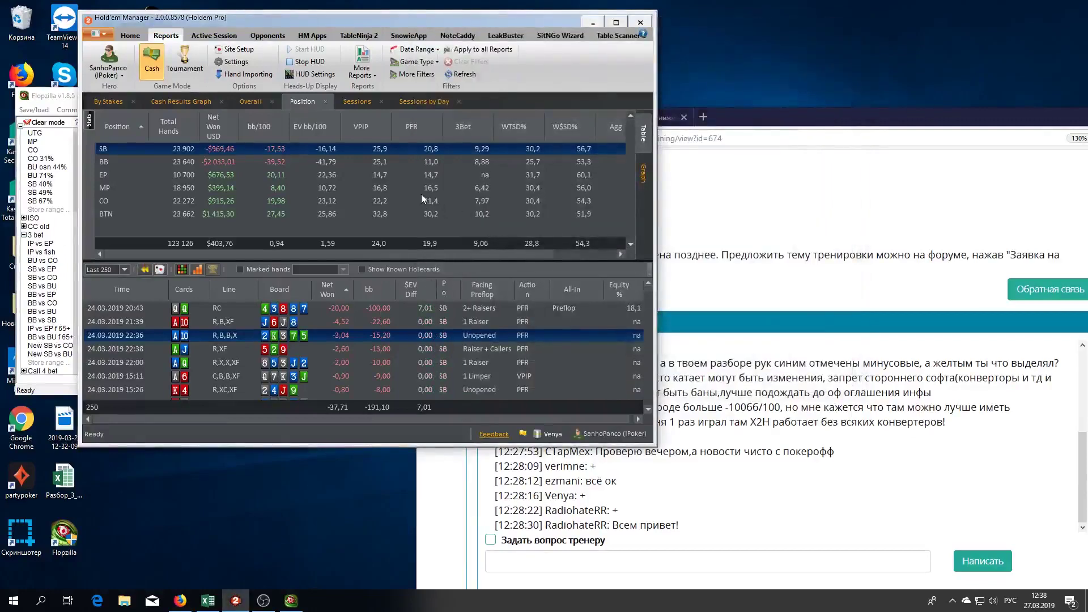
- Switch to the Excel workbook Разбор_3_2019_BB and look over the Call and 3Bet tables on the BB sheet
click(207, 602)
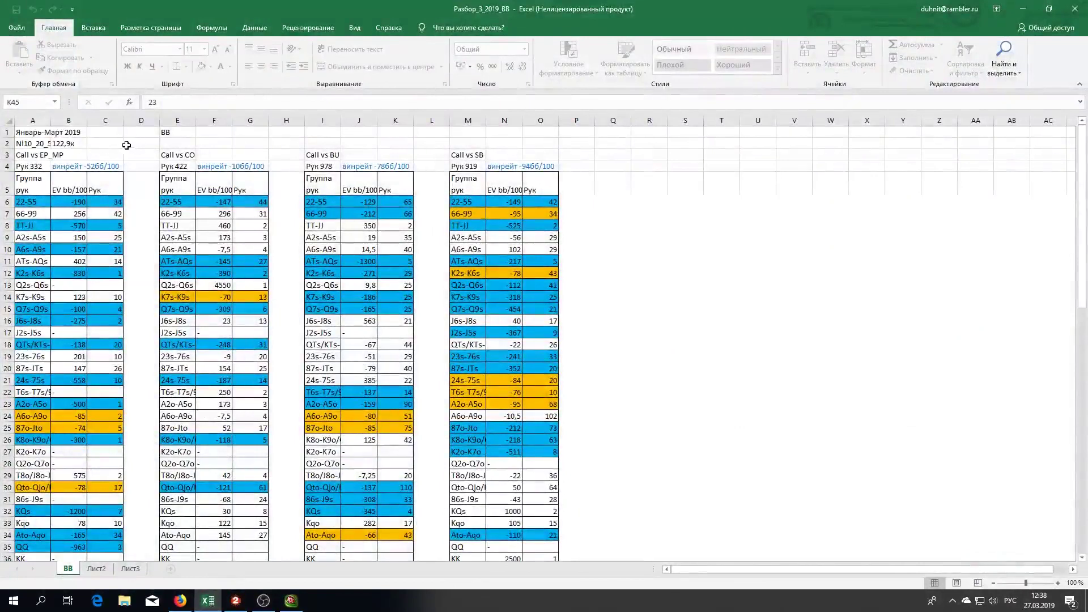
scroll(181, 343, down, 8)
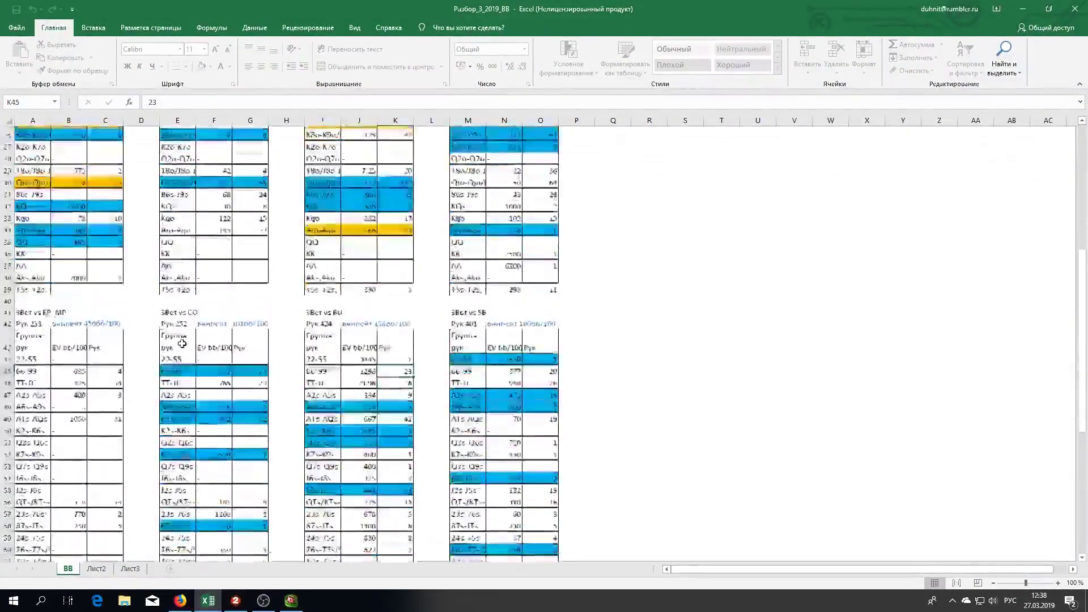
scroll(148, 309, down, 5)
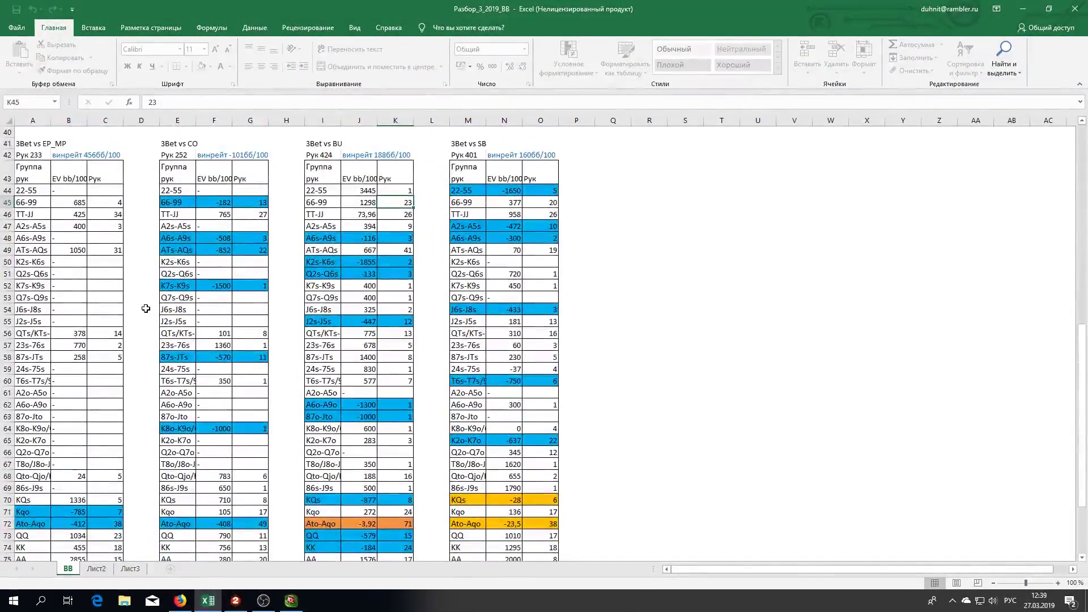
scroll(146, 308, up, 2)
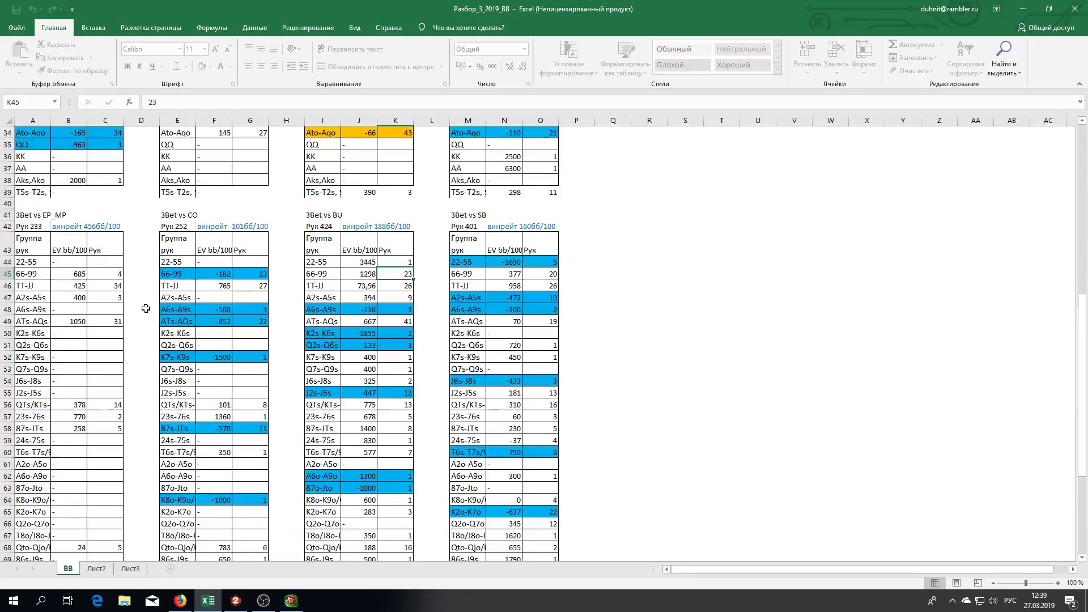
scroll(146, 308, down, 4)
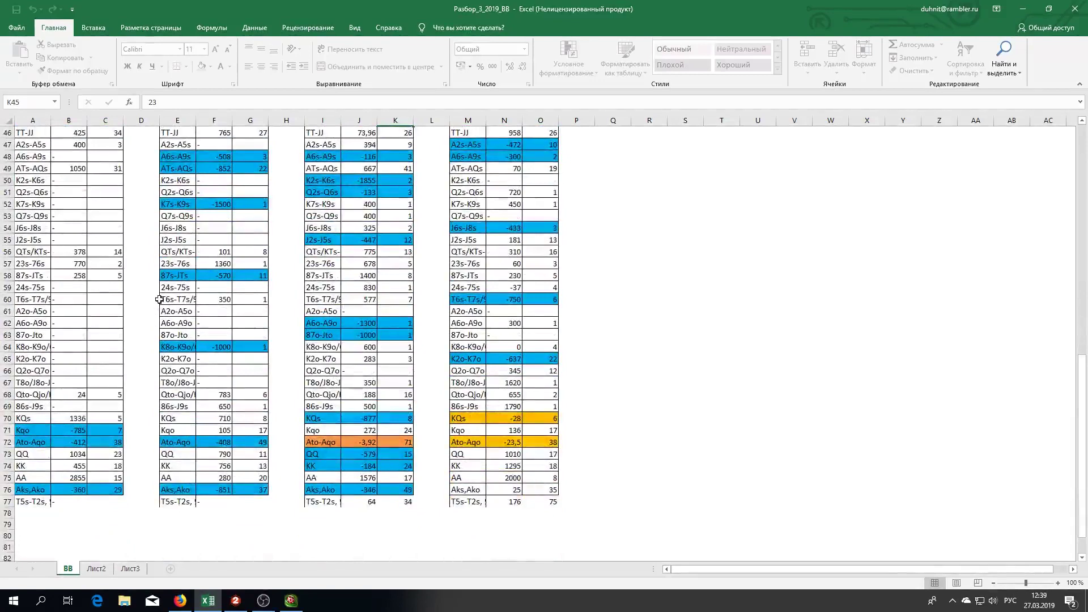
scroll(139, 408, up, 5)
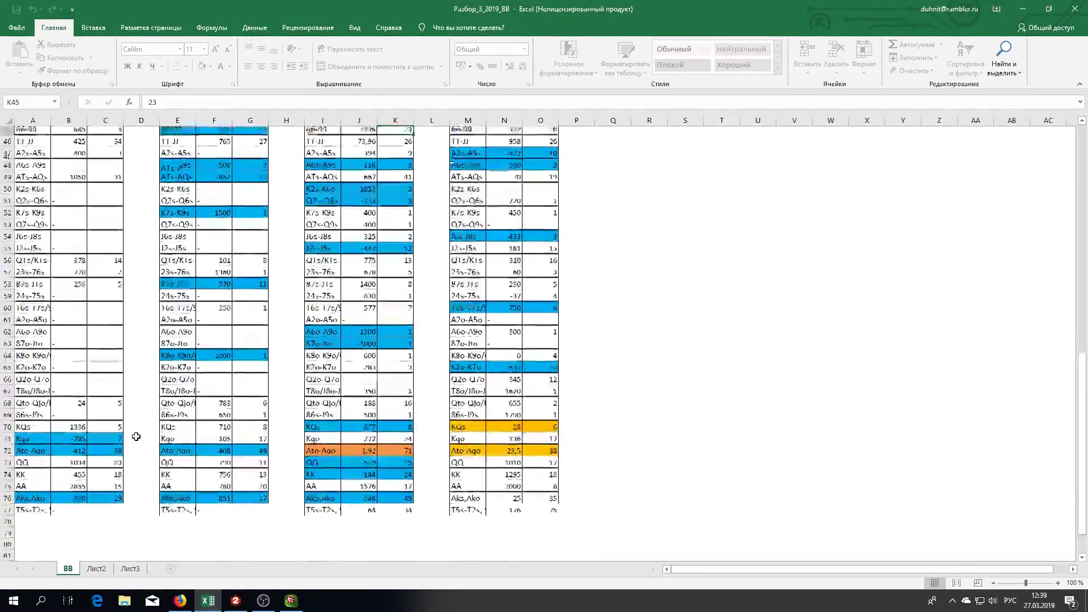
scroll(71, 268, down, 5)
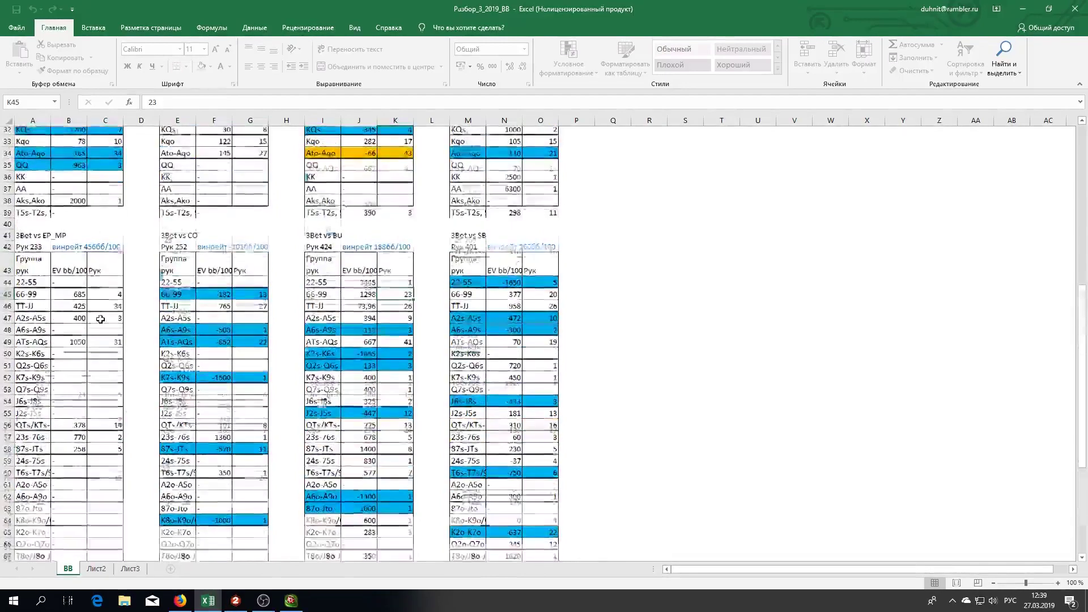
- Examine the Ato-Aqo row's EV bb/100 and hand count in the 3Bet vs EP_MP table
click(37, 441)
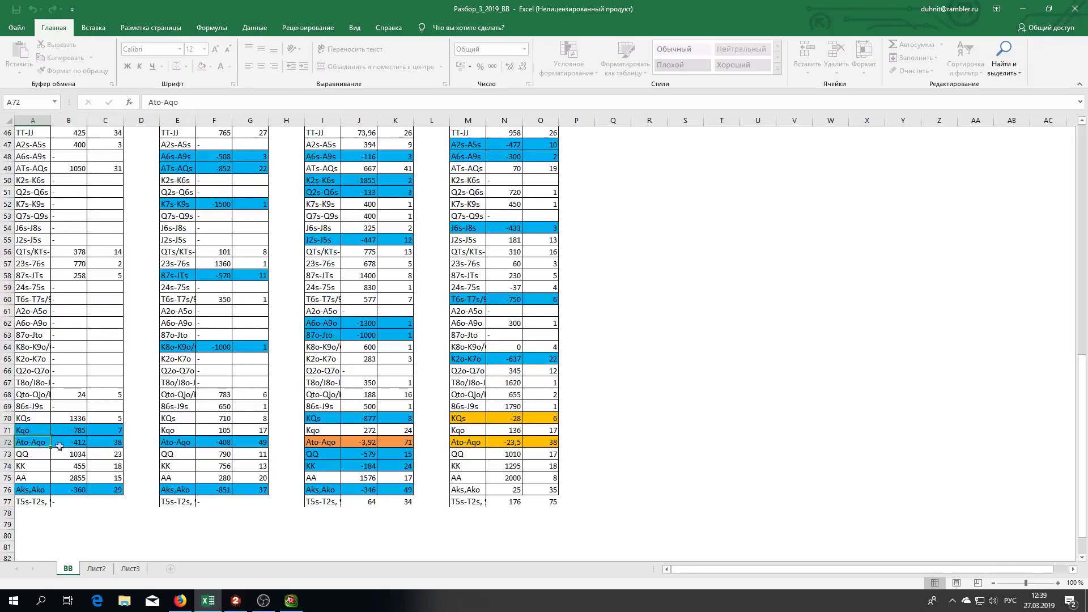
key(Up)
click(31, 445)
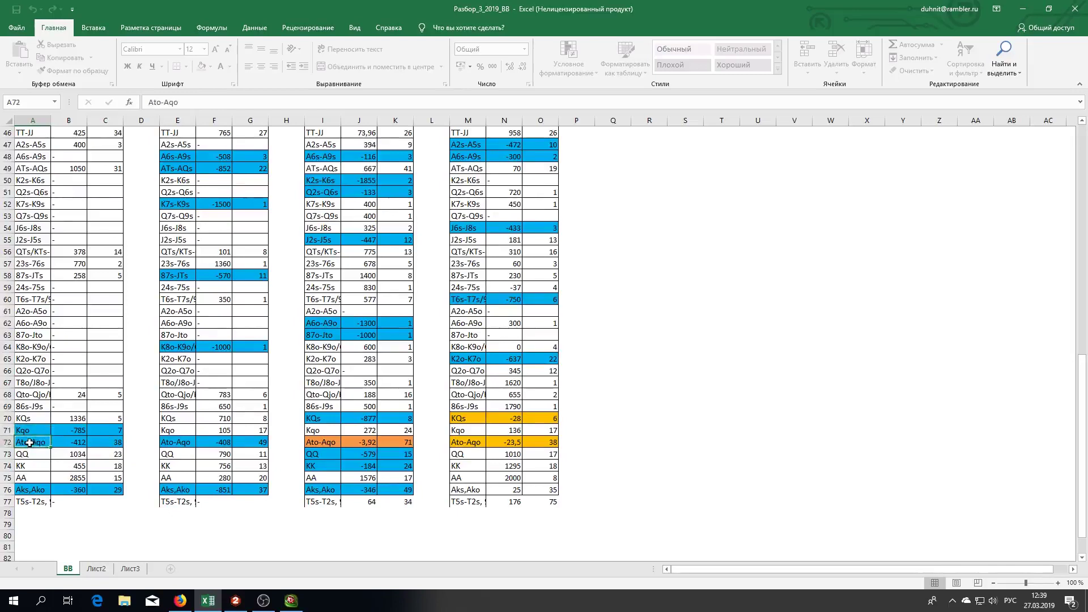
click(113, 444)
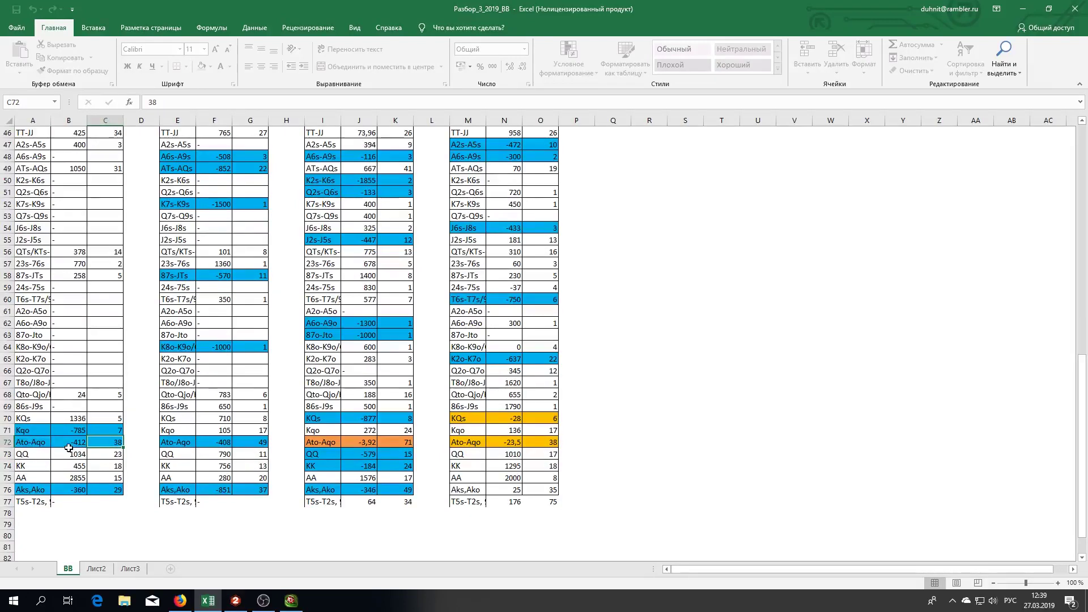
click(76, 441)
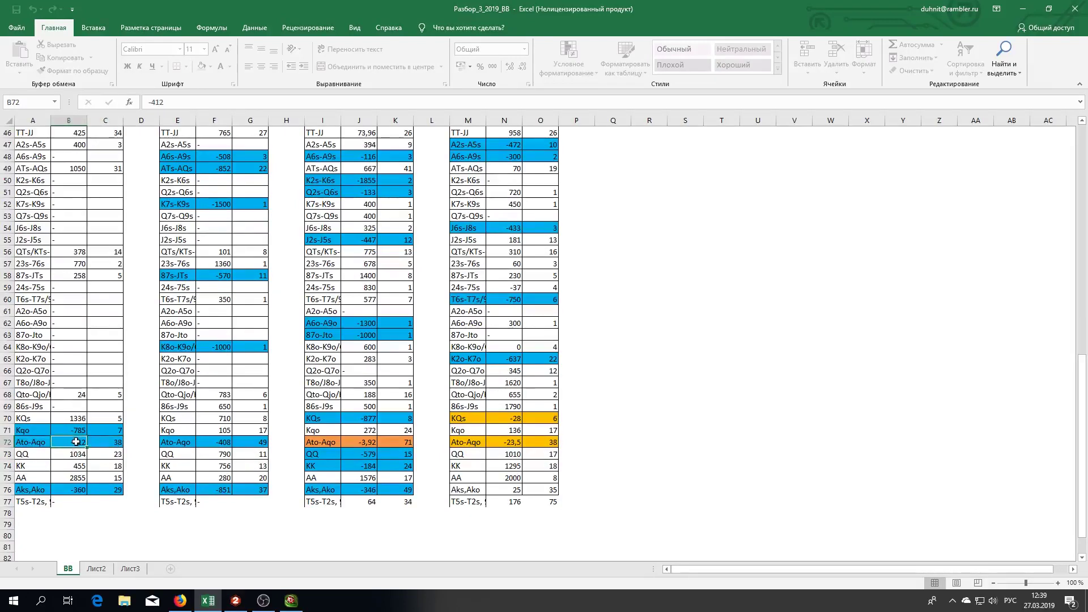
- Compare the Aks,Ako EV bb/100 results across the 3Bet vs EP_MP, CO and BU tables
click(72, 493)
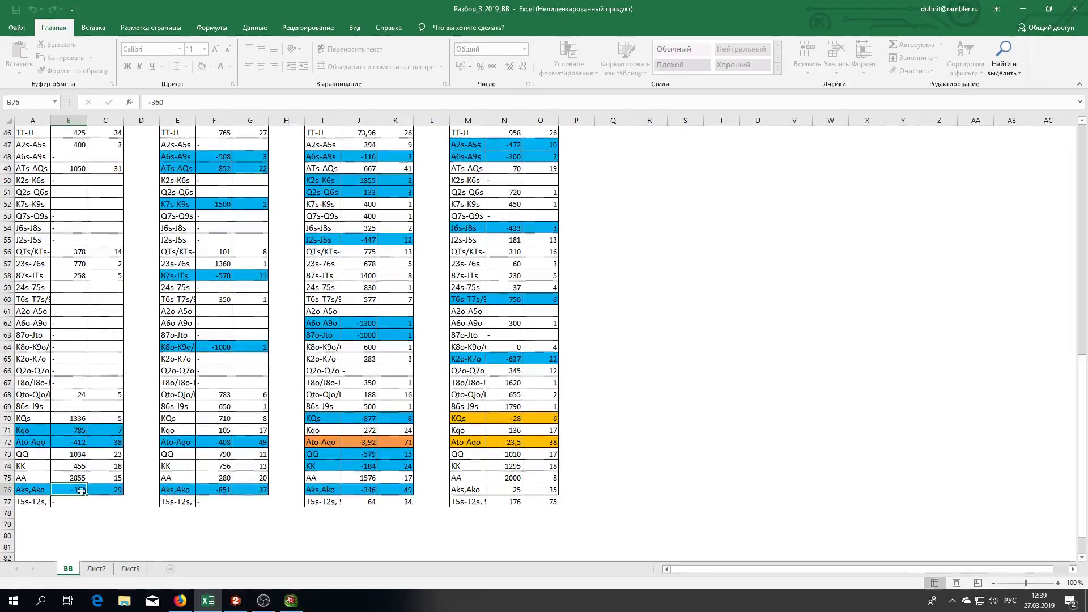
click(216, 493)
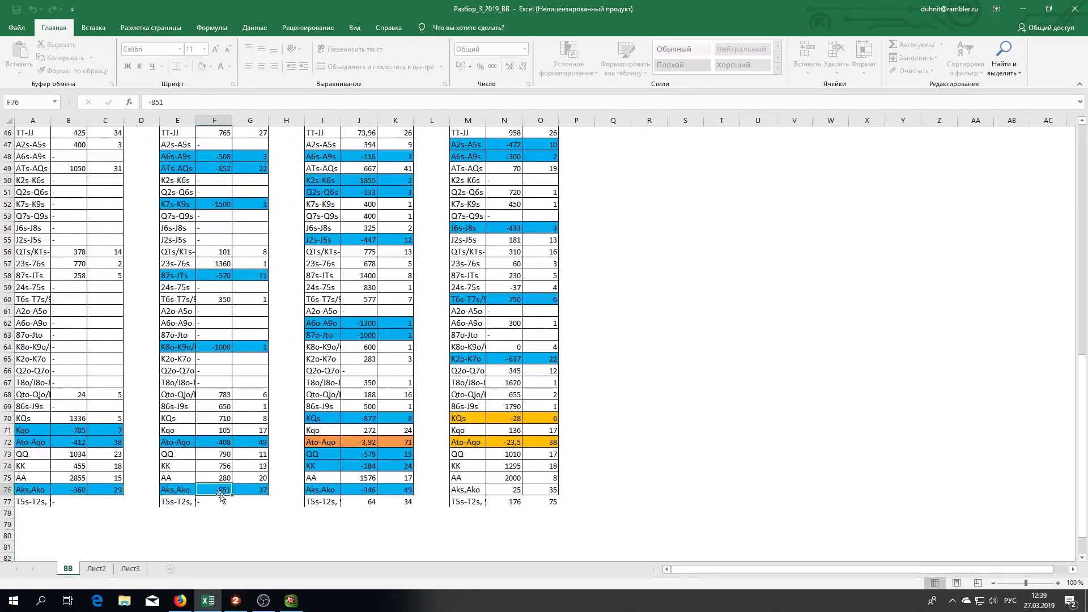
click(374, 492)
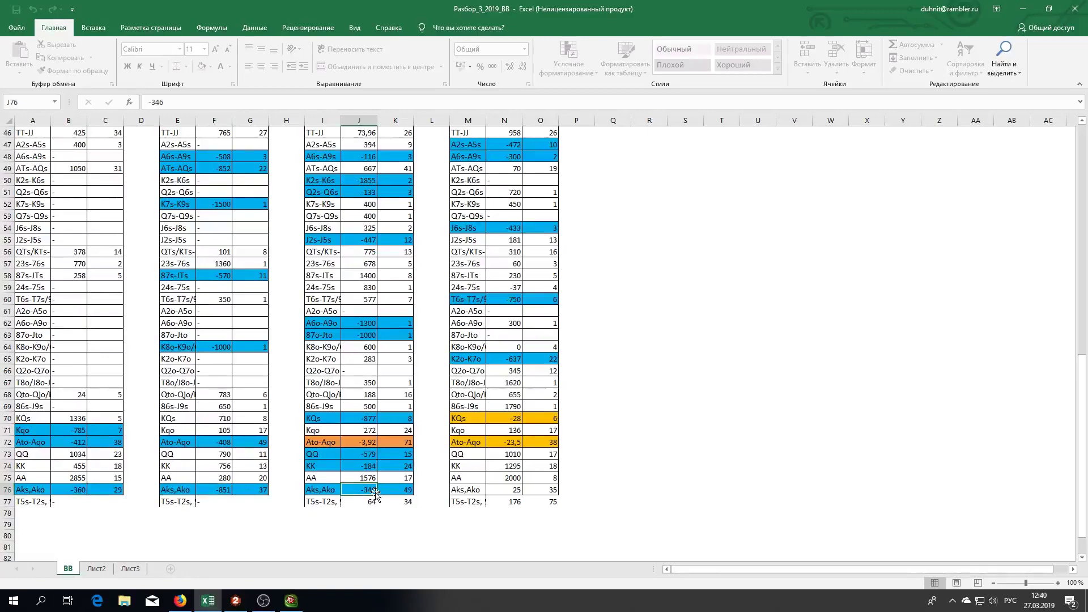
- Review the 3Bet vs CO table, checking the K7s-K9s, K8o-K9o, Qto-Qjo, Ato-Aqo and Kqo rows
scroll(230, 519, up, 2)
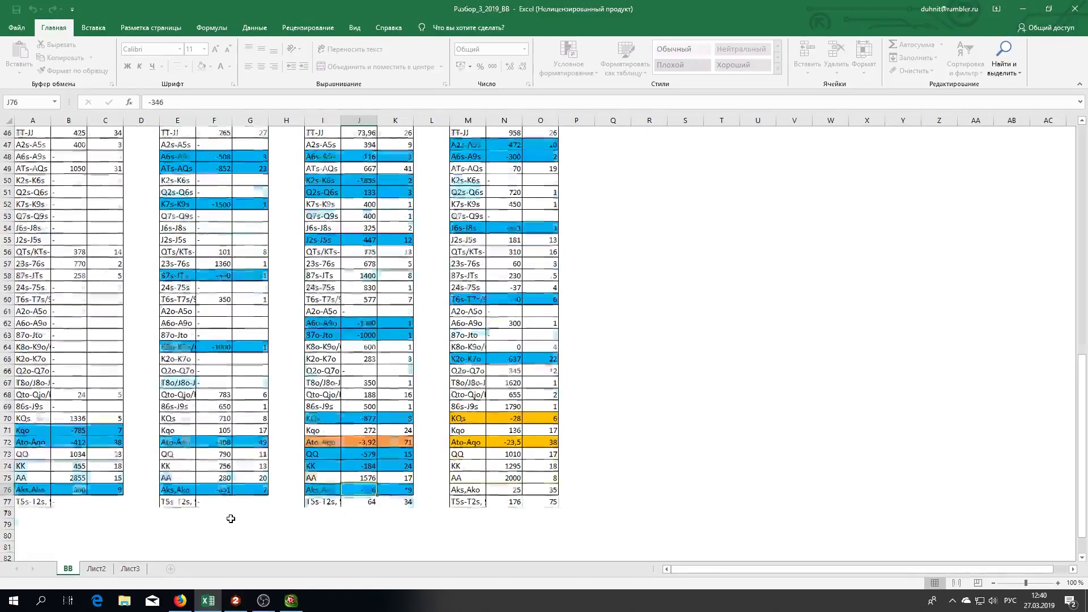
scroll(230, 518, up, 2)
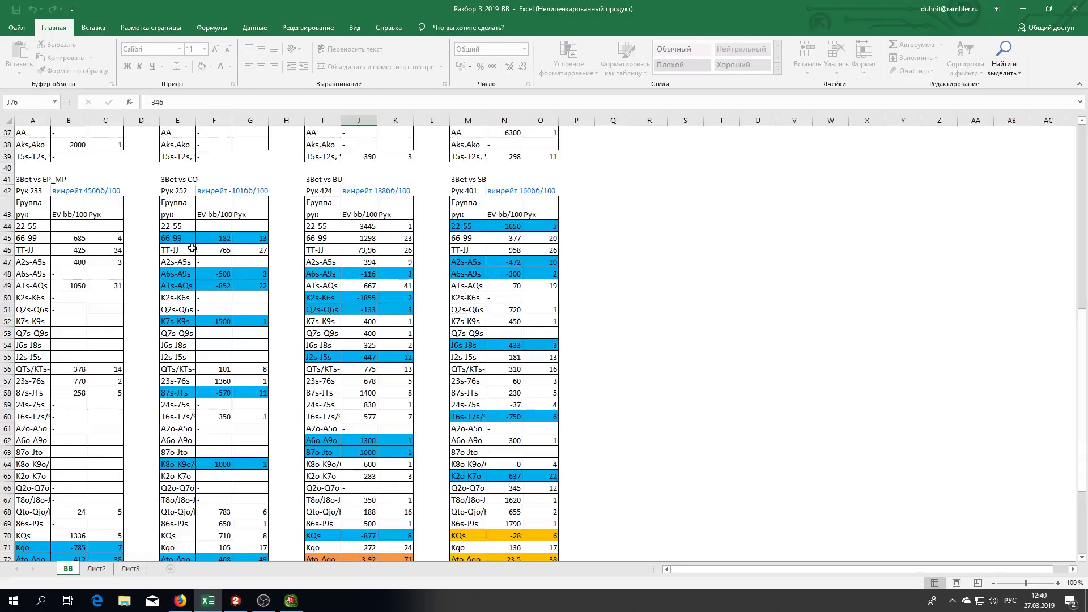
scroll(199, 281, down, 1)
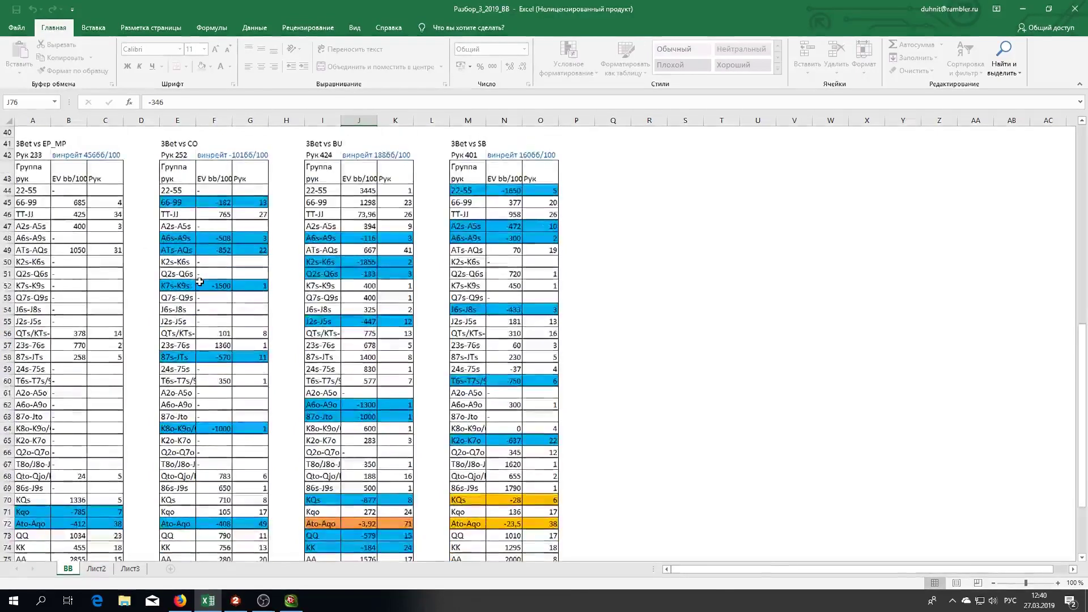
click(173, 286)
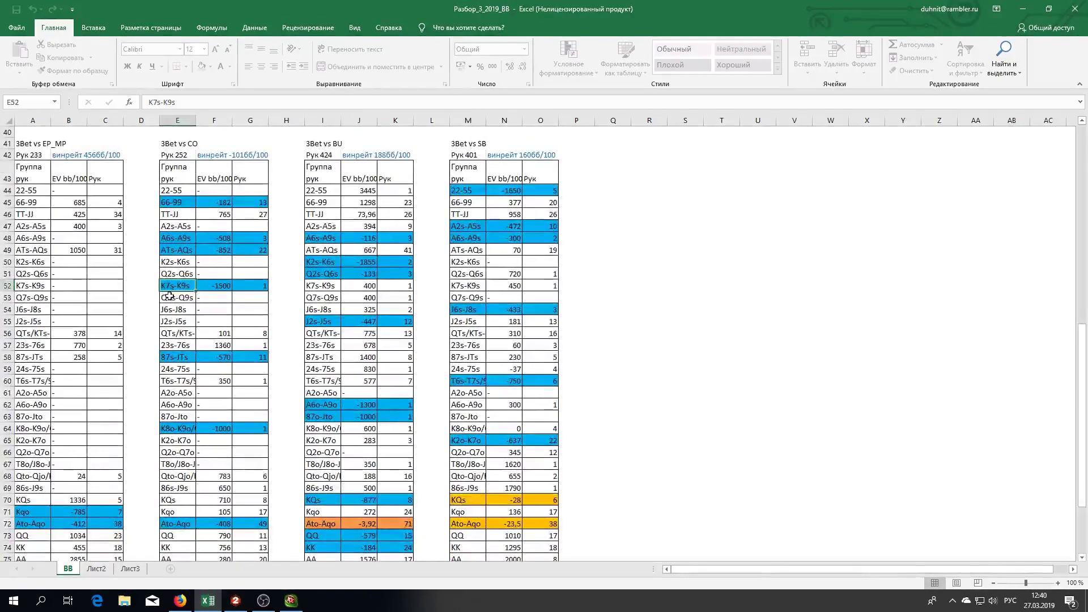
scroll(169, 308, down, 1)
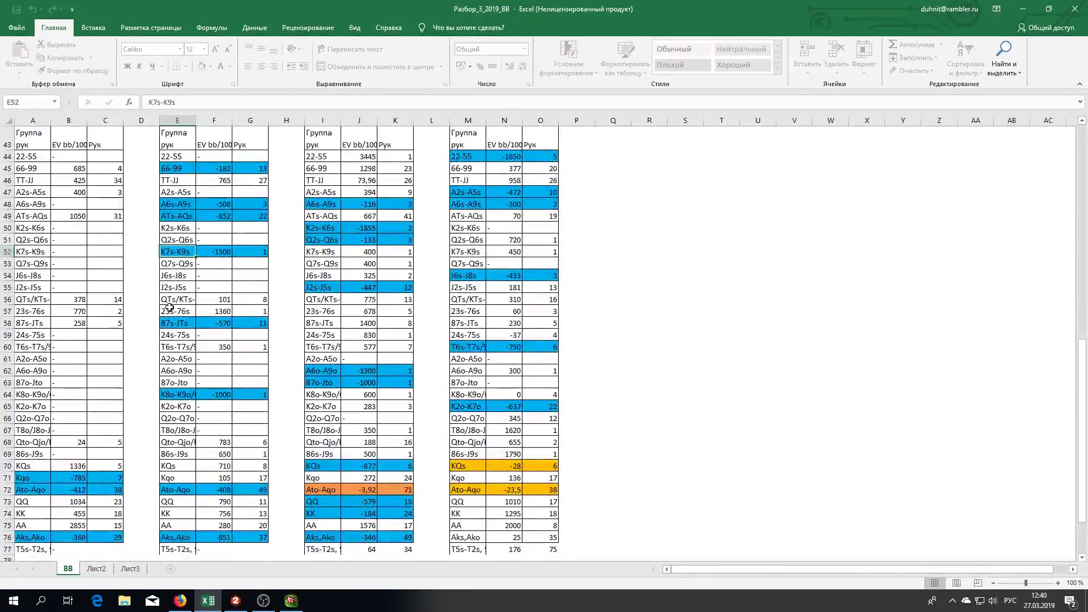
scroll(169, 308, down, 1)
scroll(169, 307, down, 1)
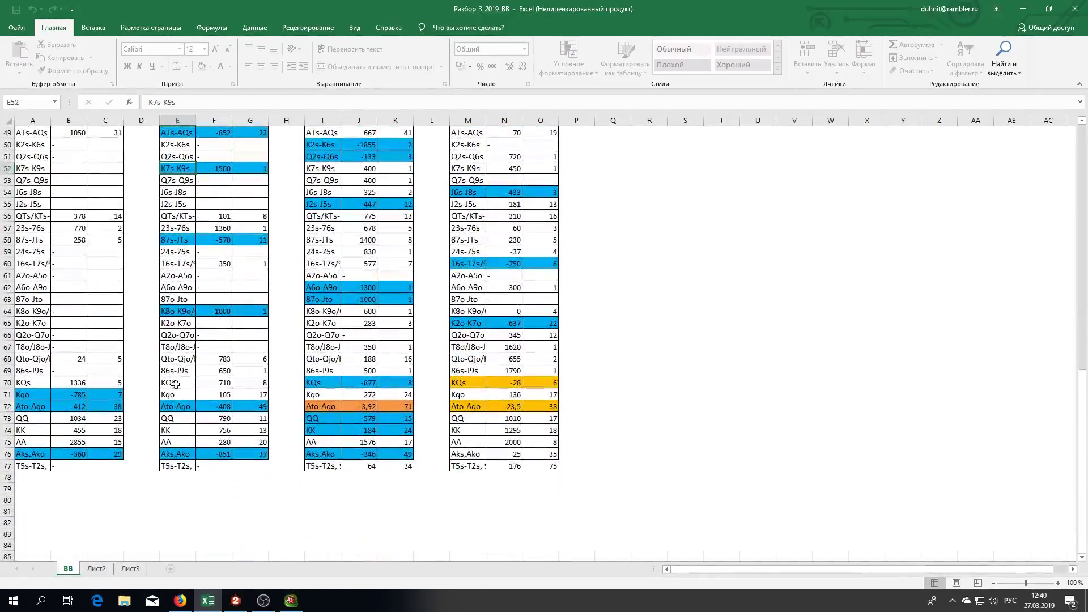
click(220, 311)
scroll(215, 337, down, 2)
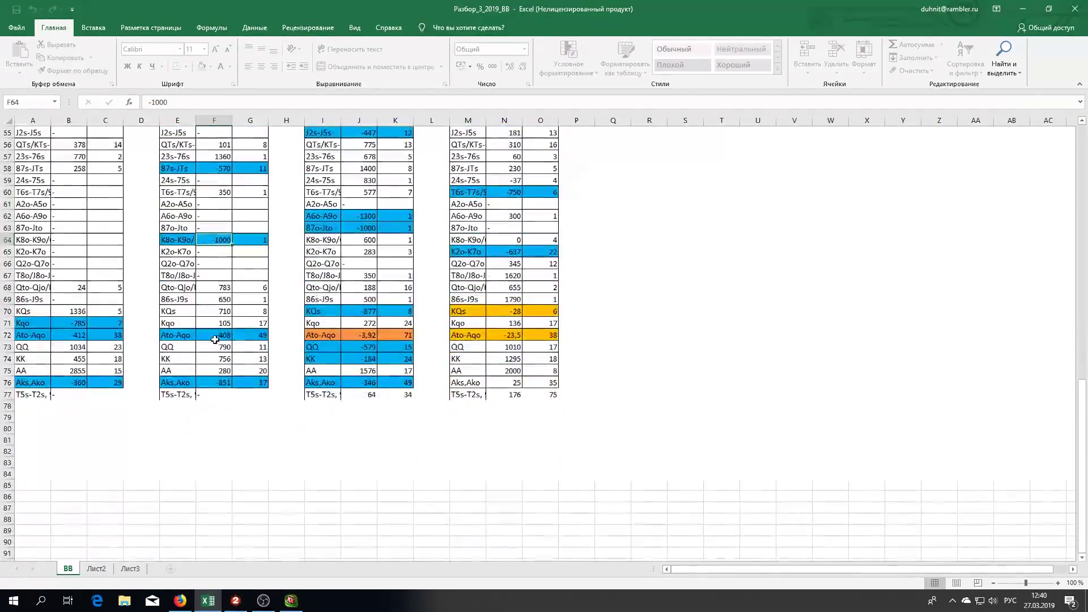
click(219, 289)
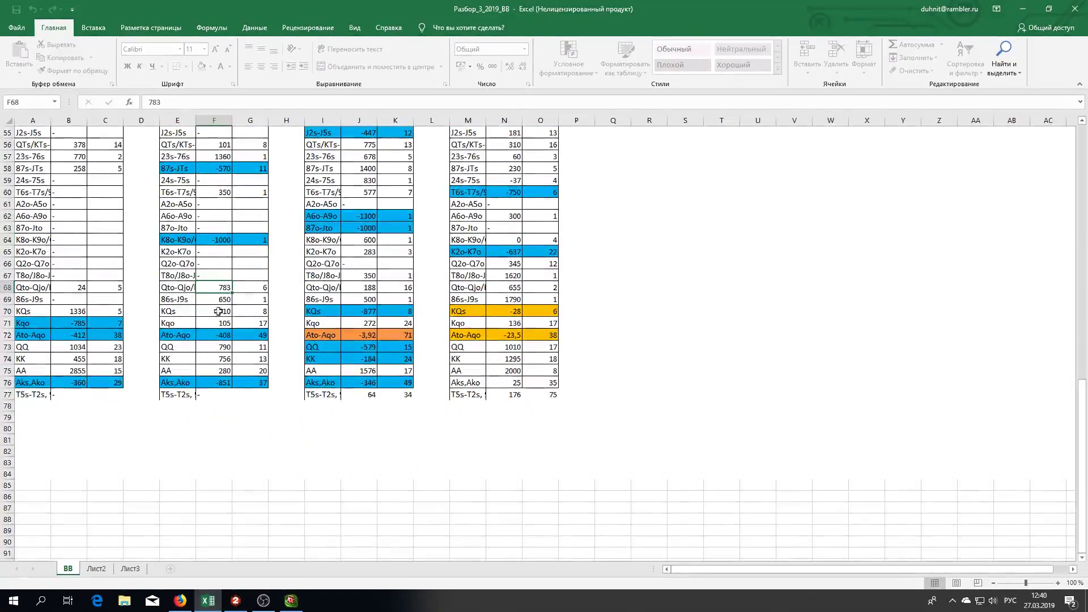
click(216, 337)
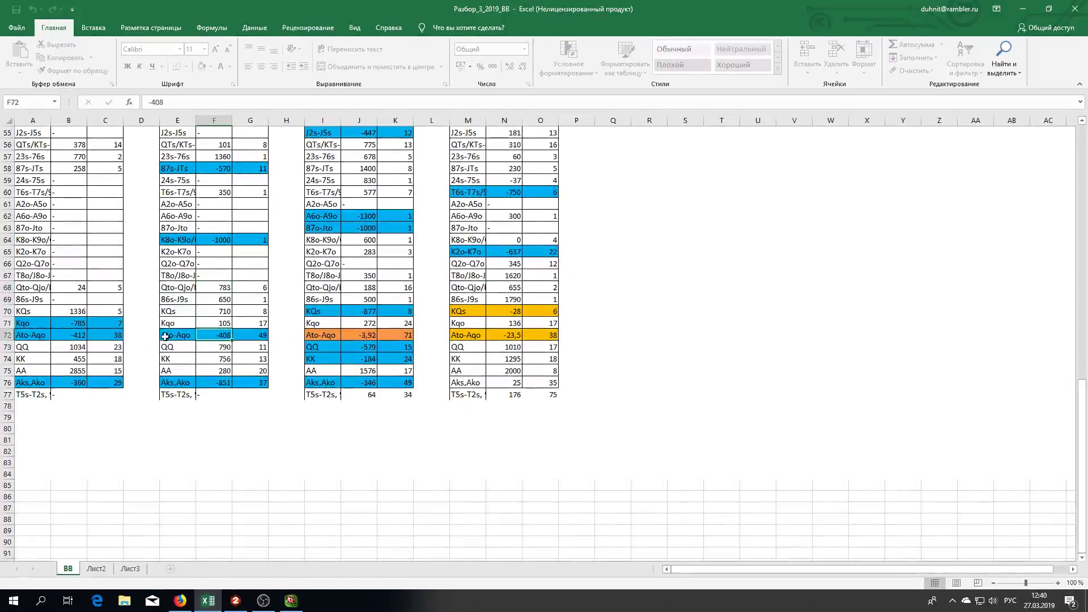
click(207, 324)
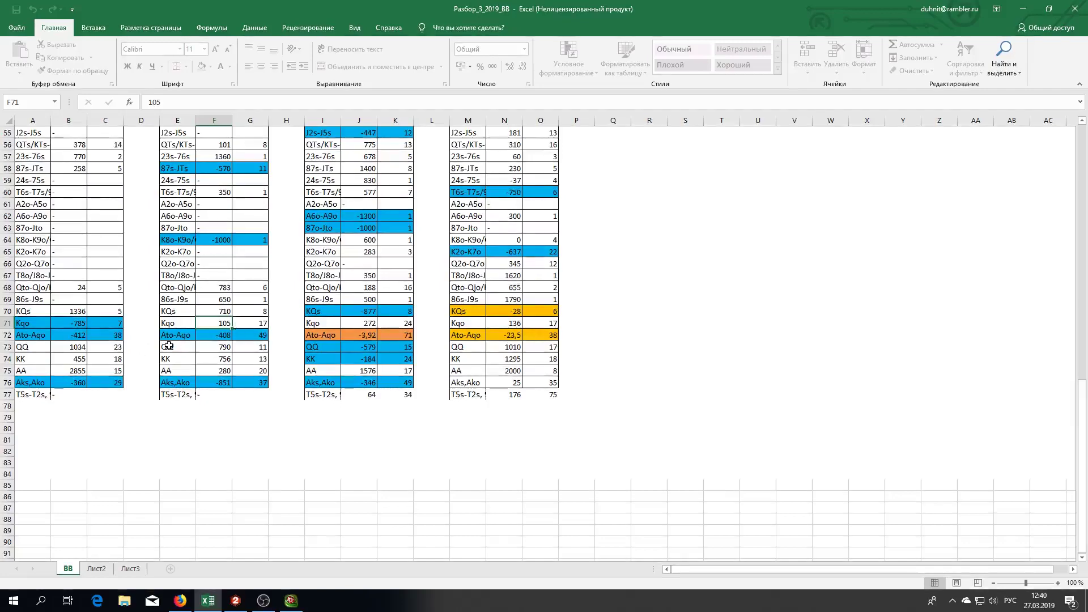
scroll(217, 359, up, 1)
- Switch to the training page in Firefox and check the chat for new messages
click(179, 602)
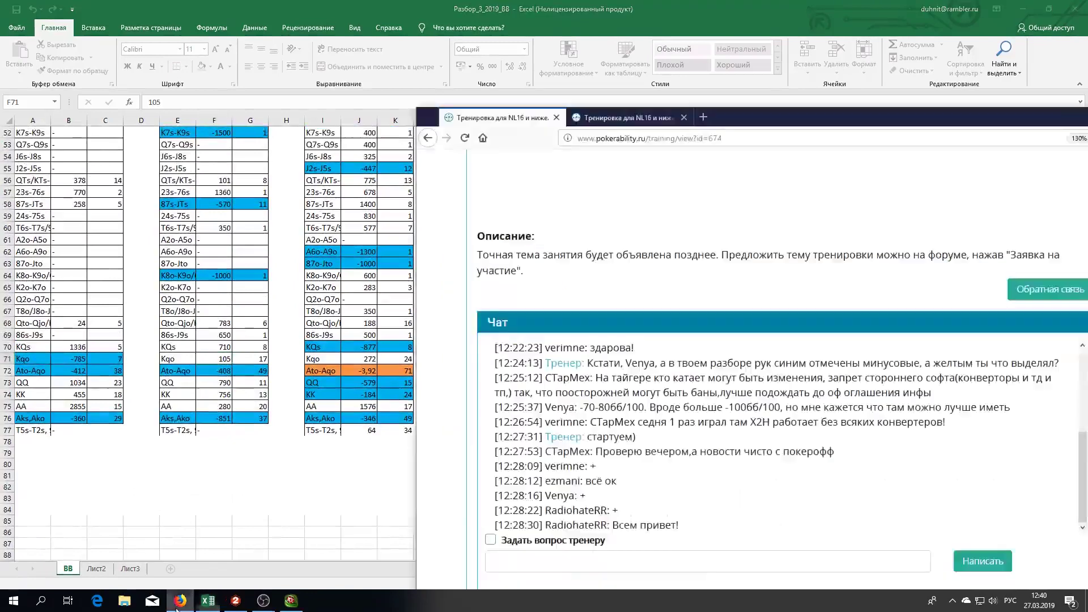
scroll(666, 450, up, 3)
scroll(666, 449, down, 3)
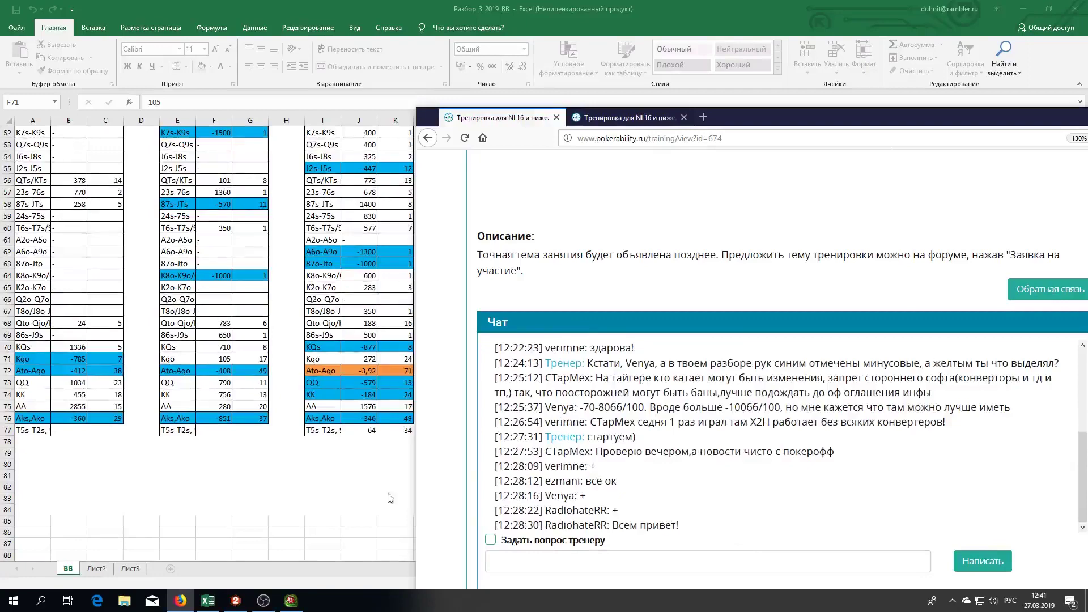
- Return to the Excel workbook and review the 3Bet vs BU table from the 22-55 row through its last row
click(207, 600)
scroll(330, 483, up, 3)
scroll(330, 482, up, 1)
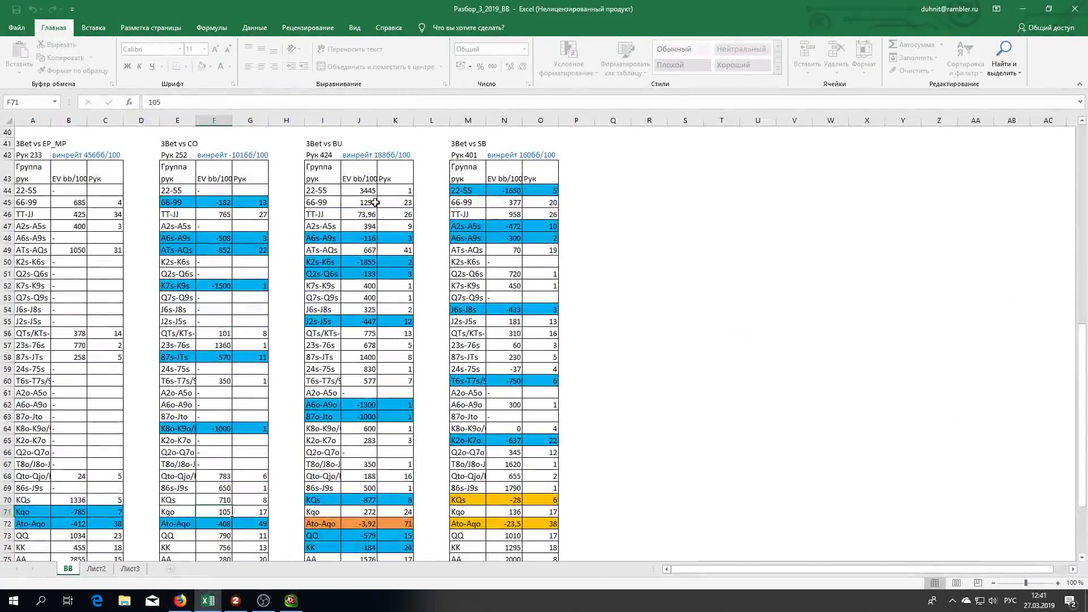
click(361, 190)
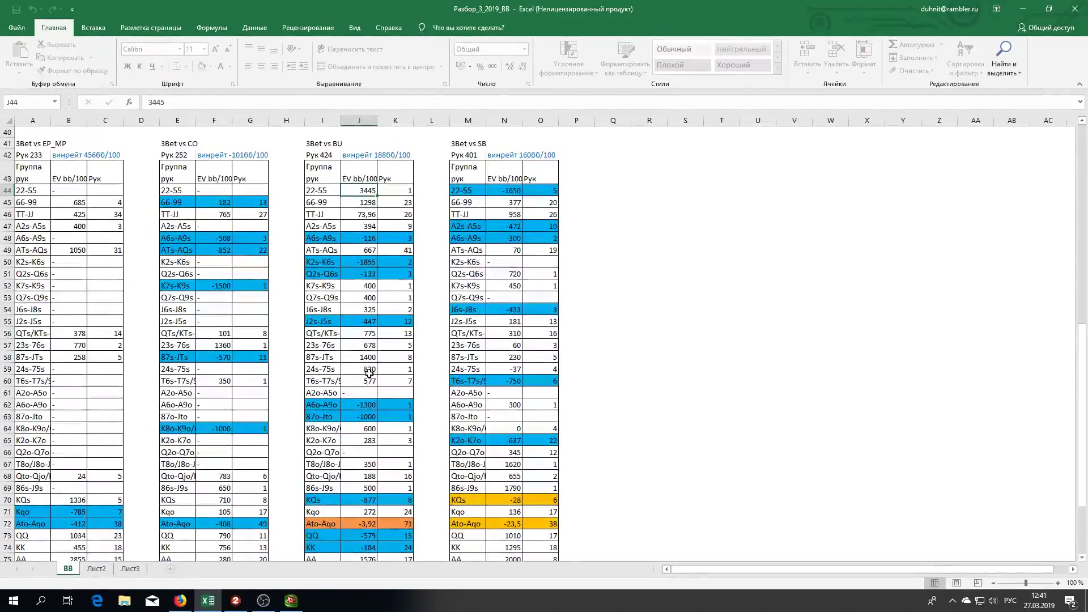
scroll(369, 374, down, 2)
scroll(369, 374, down, 2)
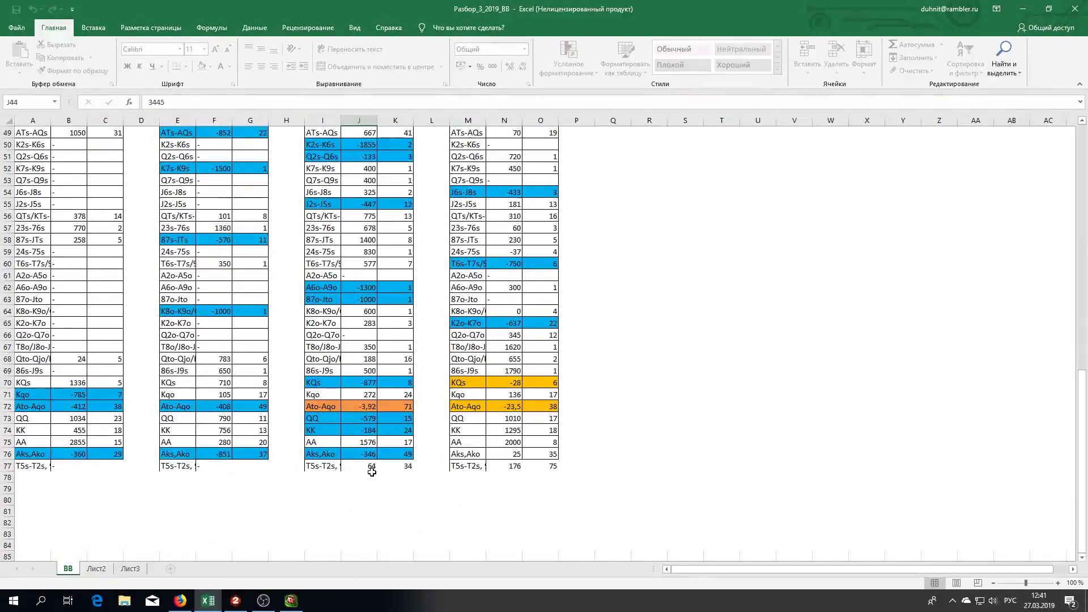
scroll(372, 472, up, 4)
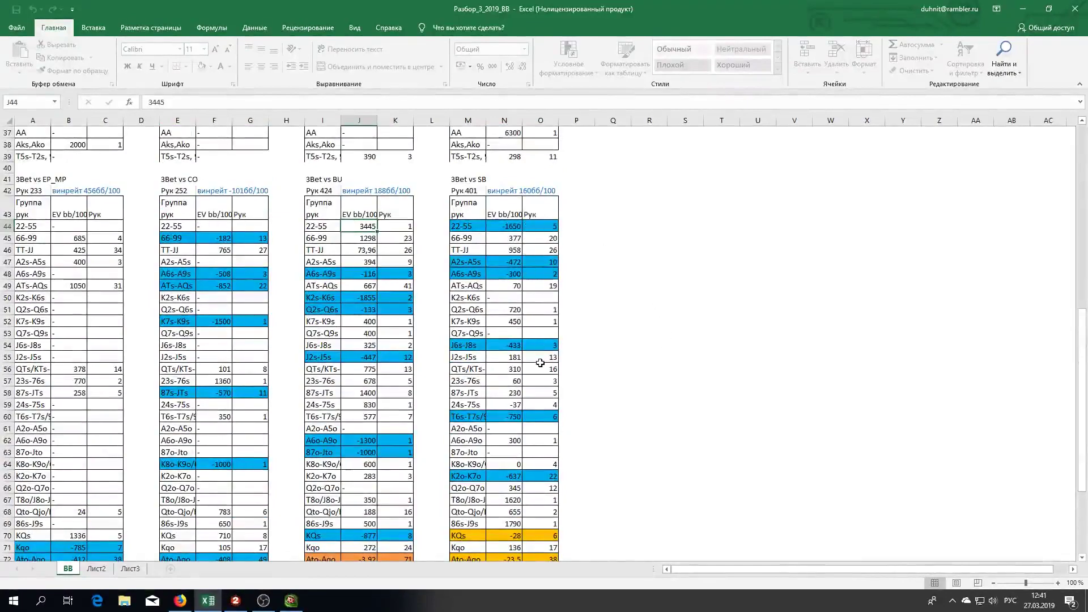
- Review the lower part of the 3Bet vs SB table, down to the EV bb/100 result in its Aks,Ako row
scroll(540, 363, down, 3)
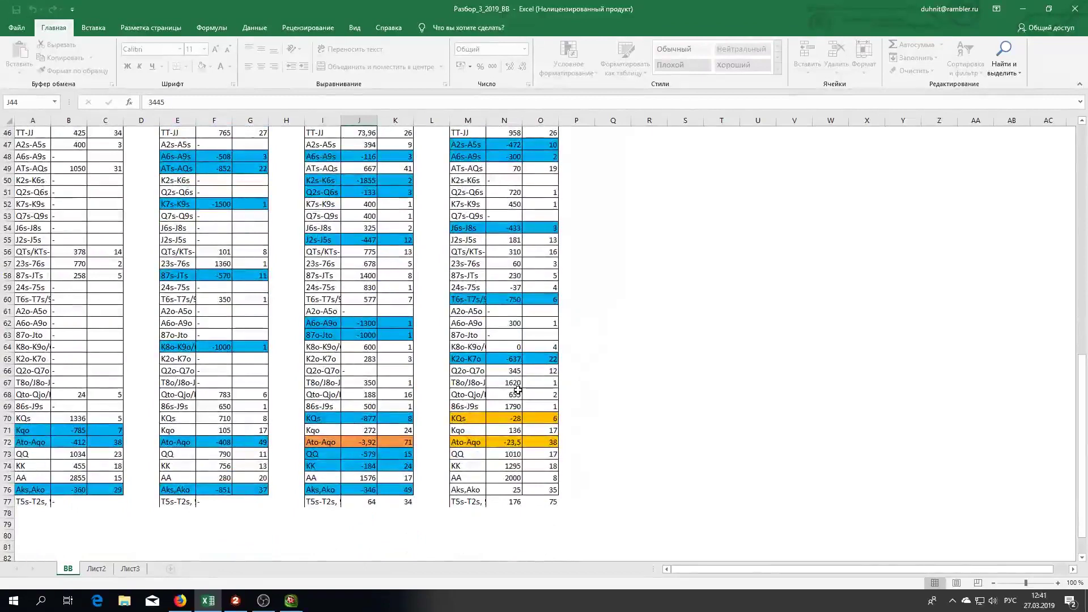
click(509, 489)
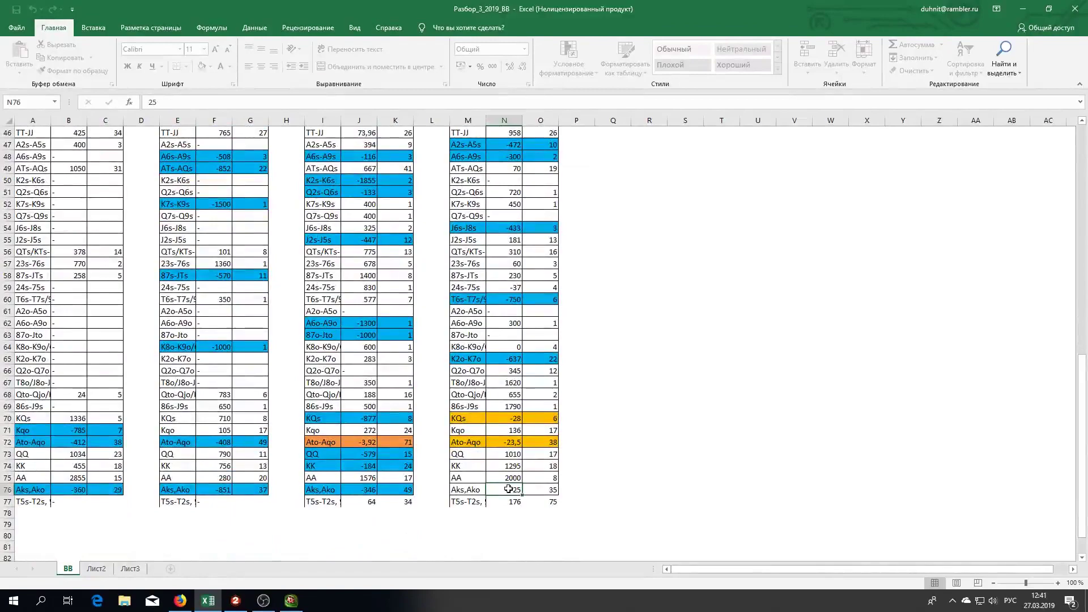
- Check the QQ row of the Call vs EP_MP table and compare it with the results at the end of the 3Bet vs EP_MP table
scroll(509, 489, up, 5)
scroll(509, 489, up, 4)
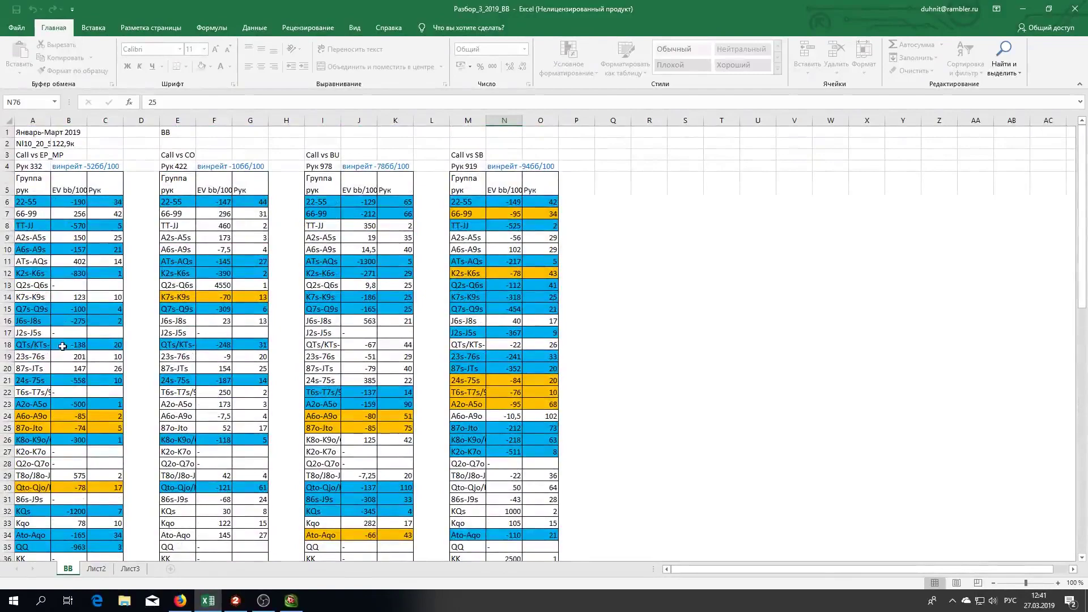
scroll(63, 347, down, 3)
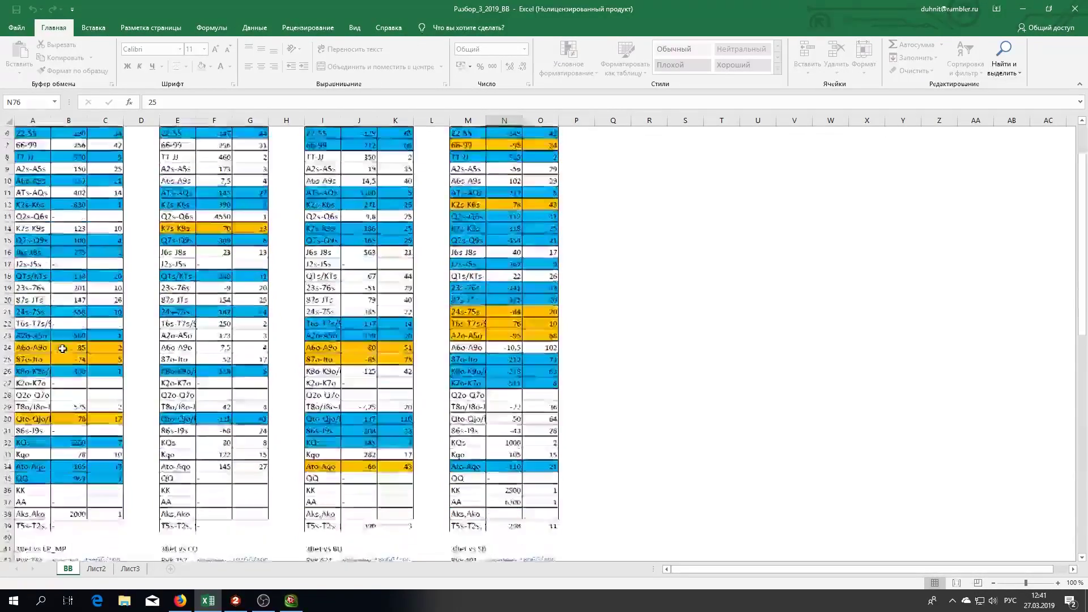
click(57, 432)
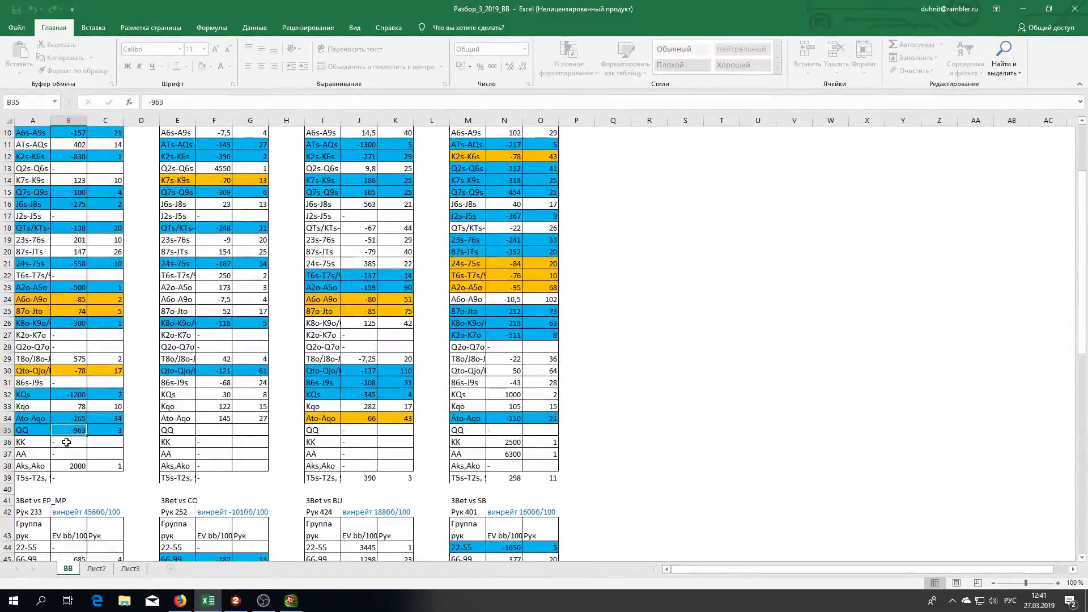
scroll(67, 442, up, 1)
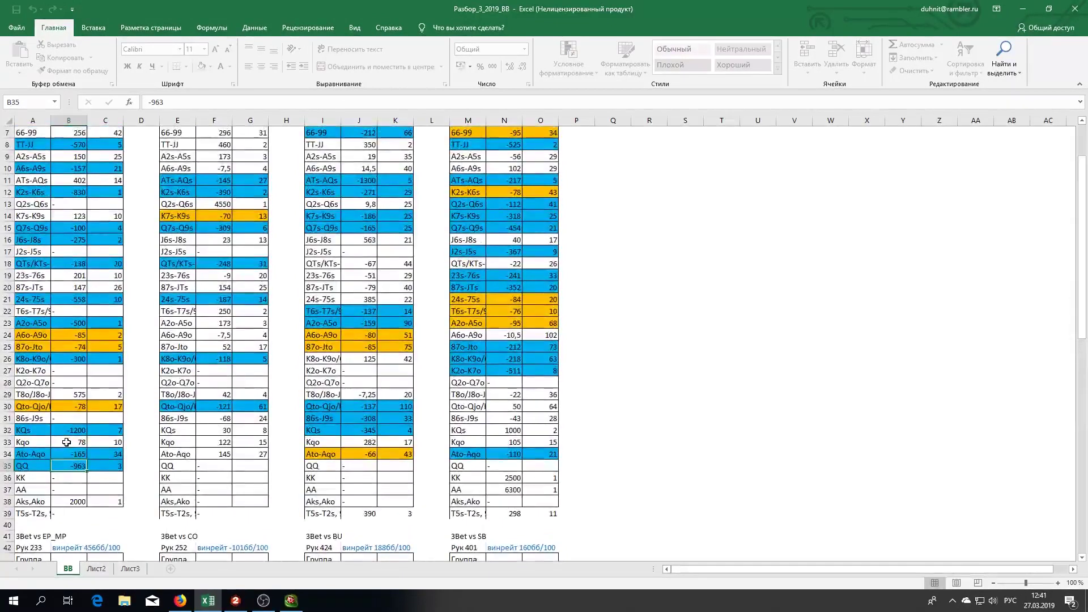
scroll(66, 442, down, 14)
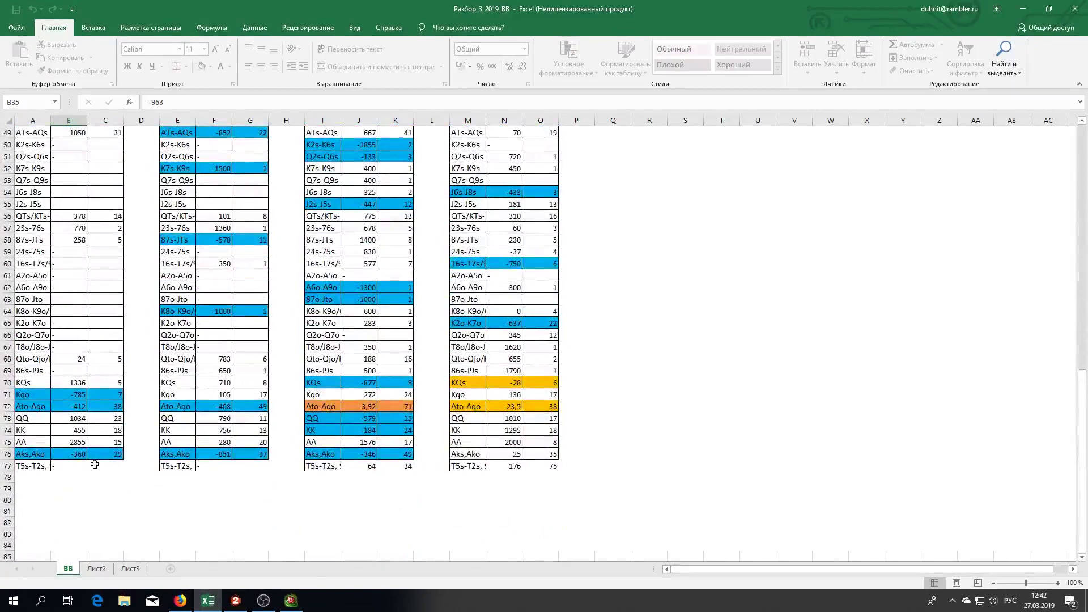
- Switch to the training page in Firefox and read the latest chat message about early-position opponents
click(180, 601)
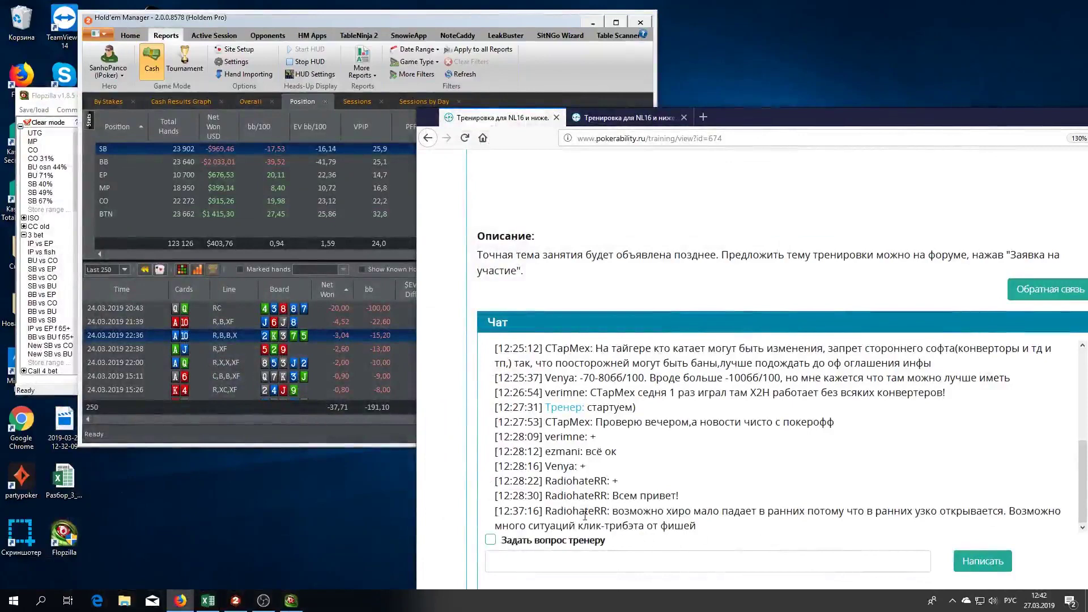
drag(612, 513, 685, 526)
click(699, 527)
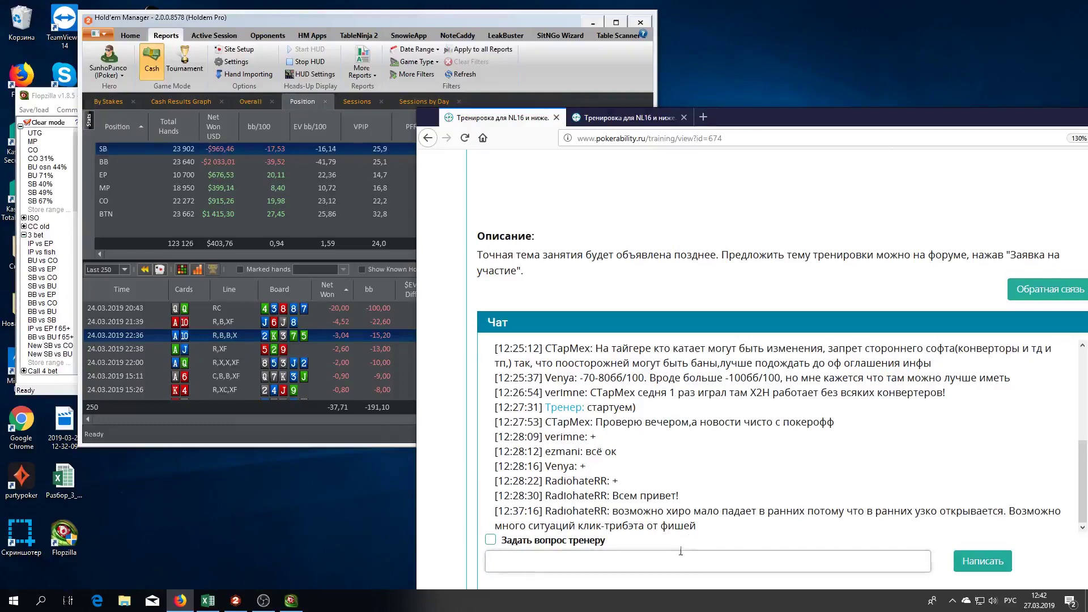
- In the Hold'em Manager filters, set hero's position to Big Blind, preflop action to 1 Raiser, and raiser's position to Early and Middle
click(427, 76)
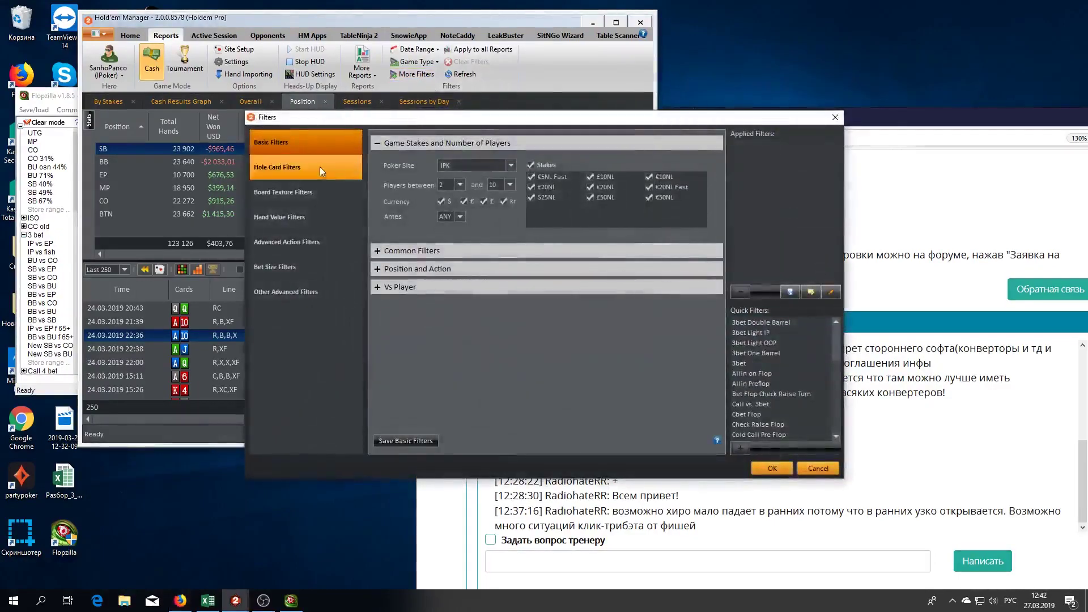
click(410, 270)
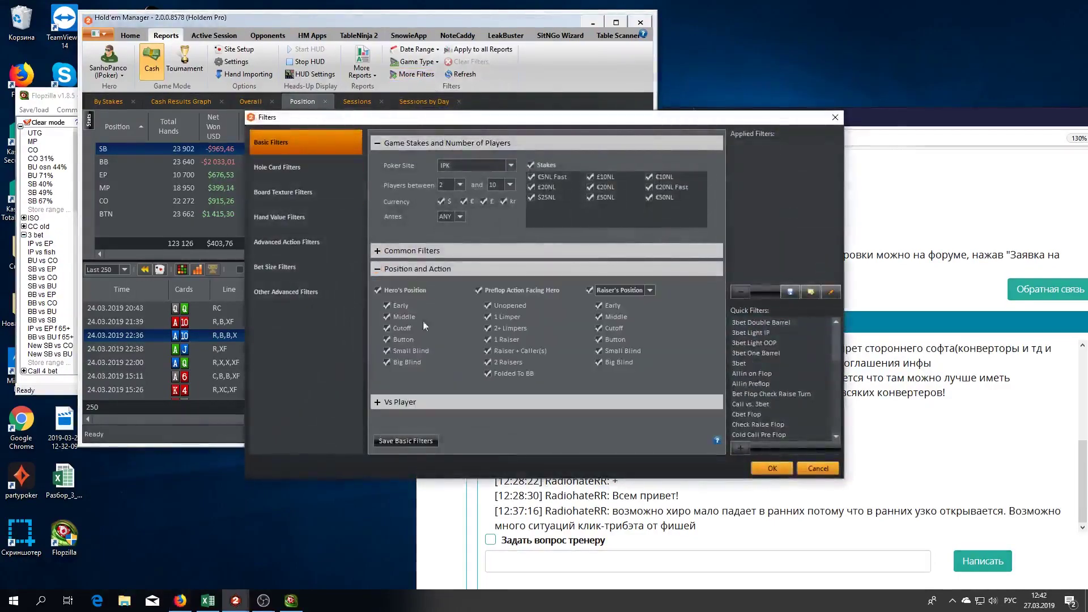
click(377, 289)
click(386, 363)
click(479, 290)
click(488, 340)
click(589, 290)
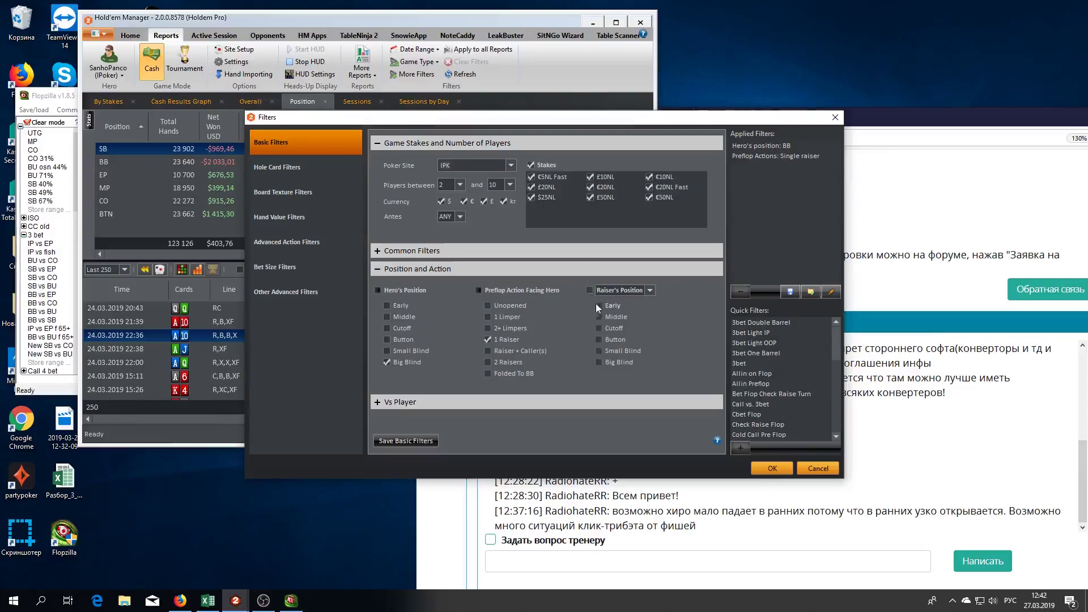
click(599, 306)
click(599, 317)
- Add the 3bet quick filter, limit the hole cards to AKs and AKo, and apply the filters to the Position report
click(747, 364)
click(747, 446)
click(333, 172)
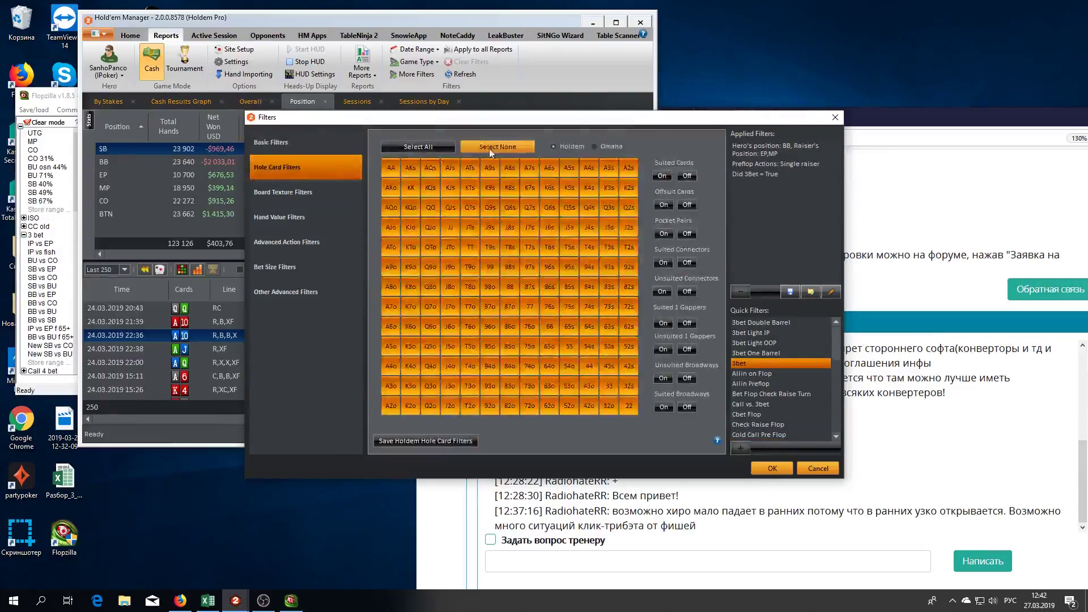
click(488, 147)
click(399, 172)
click(411, 188)
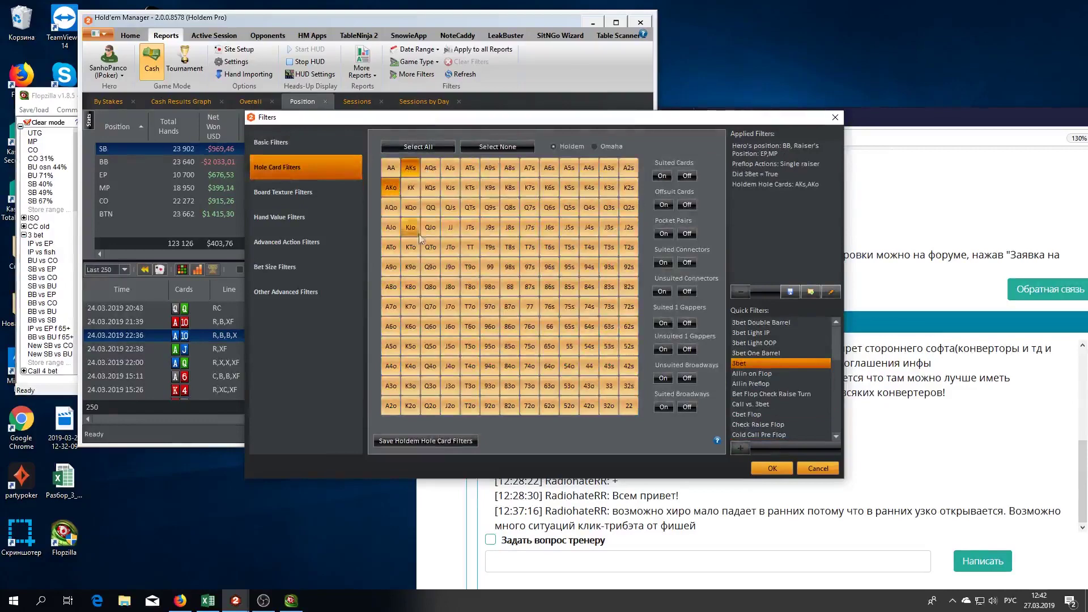
click(759, 464)
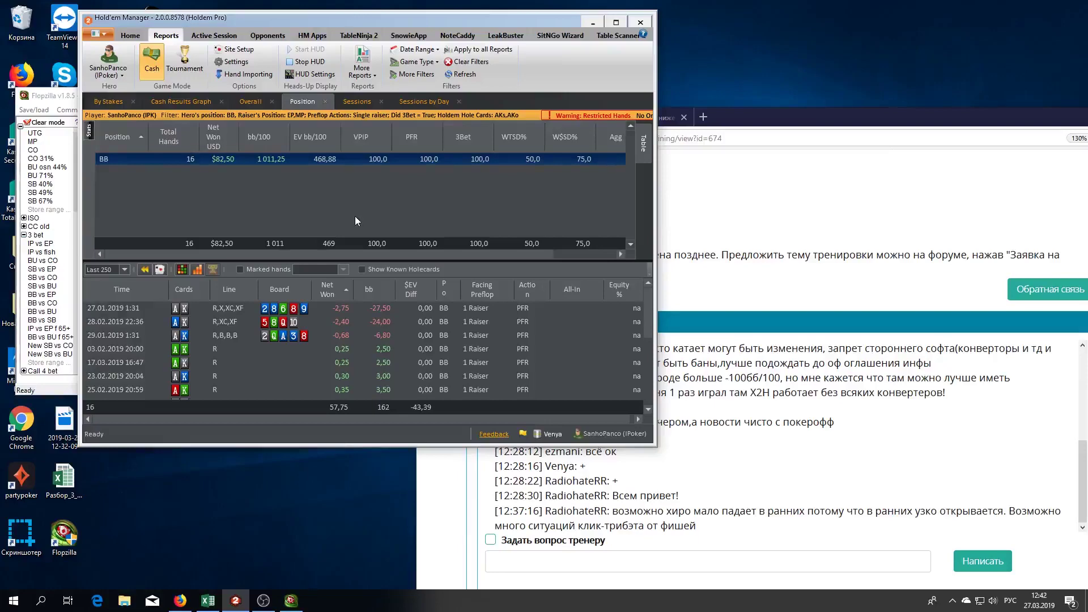
- Limit the report to the £20NL, €20NL, €20NL Fast, $25NL, £50NL and €50NL stakes
click(419, 76)
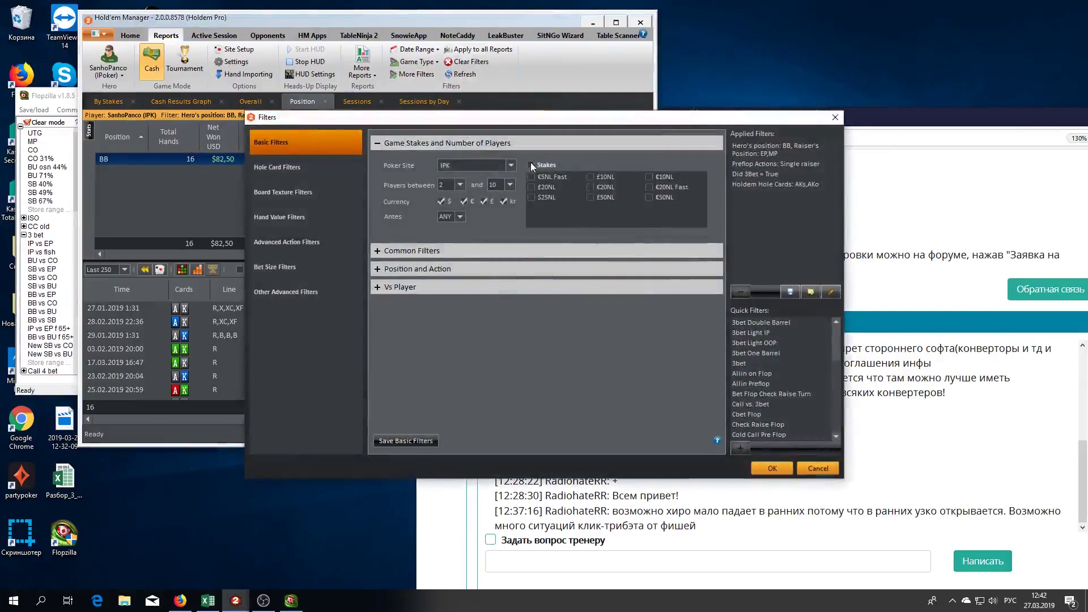
click(532, 197)
click(534, 188)
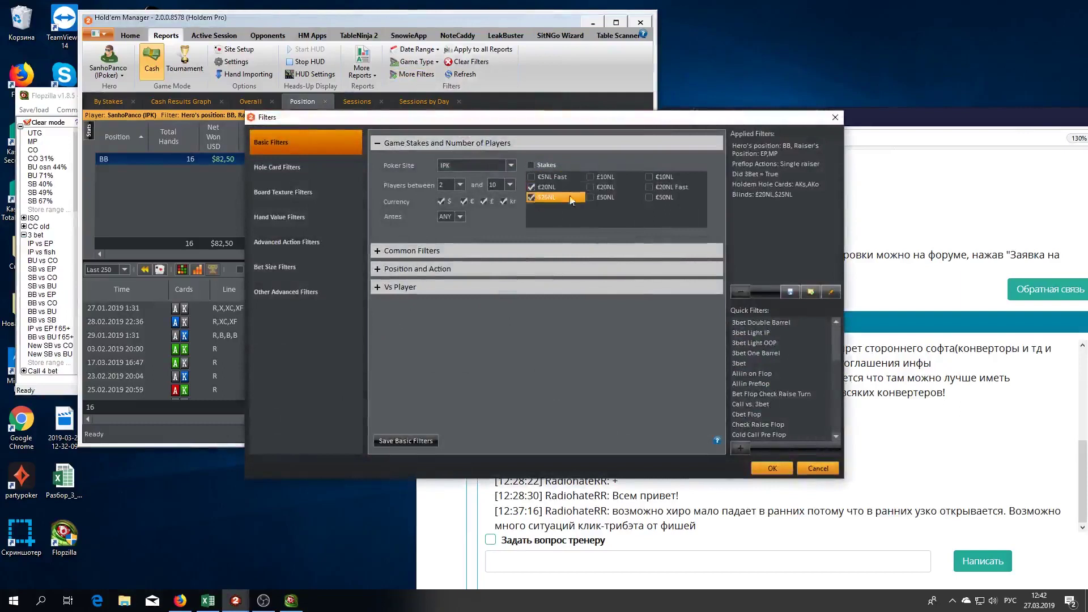
click(591, 187)
click(591, 197)
click(650, 187)
click(649, 197)
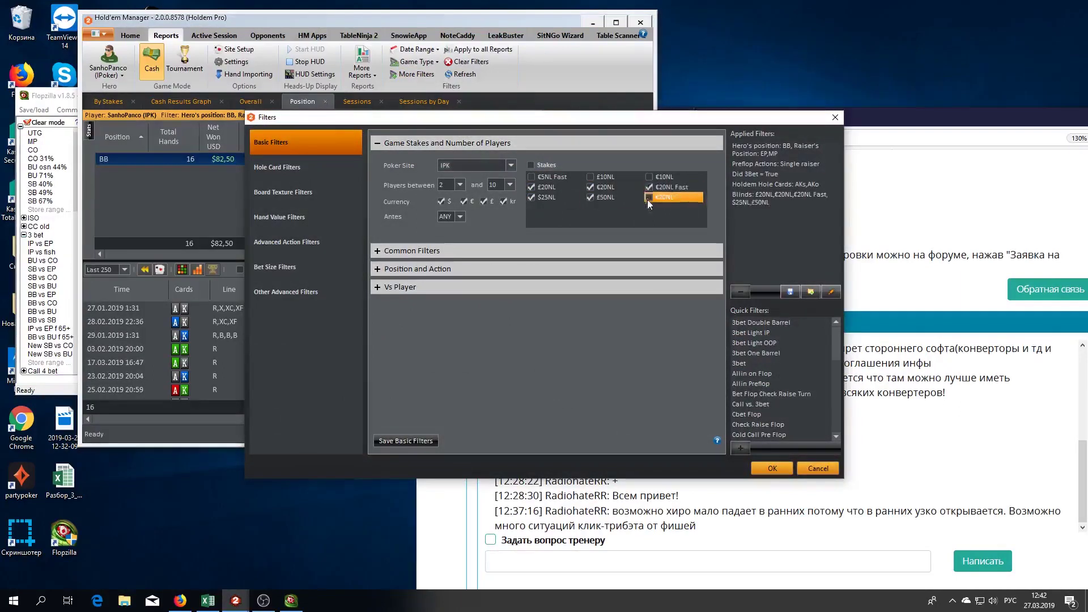
click(771, 468)
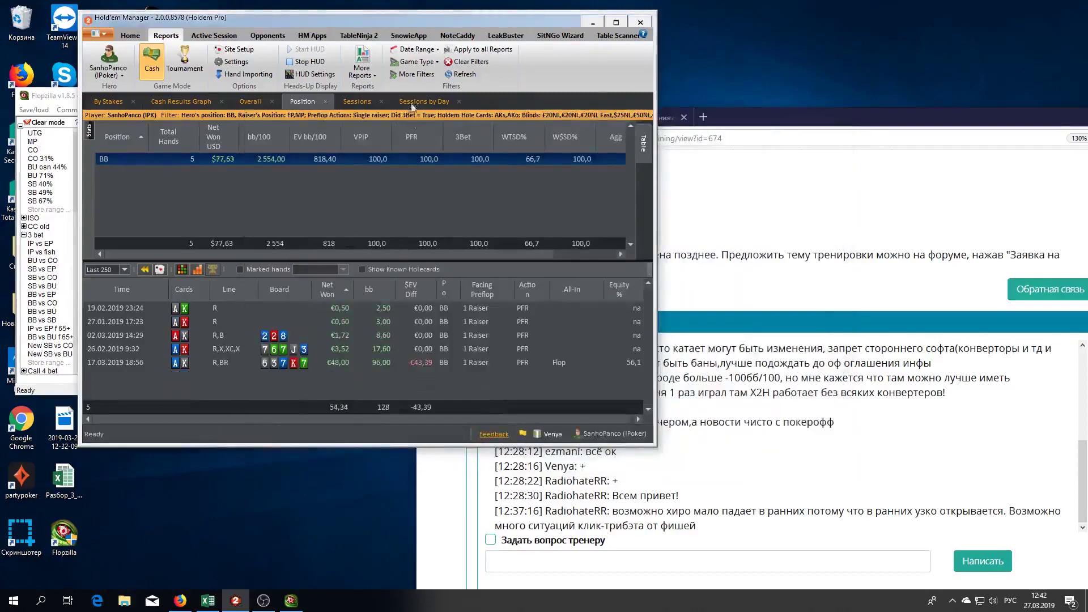
- Include the €5NL Fast, £10NL and €10NL stakes in the report again
click(413, 75)
click(531, 177)
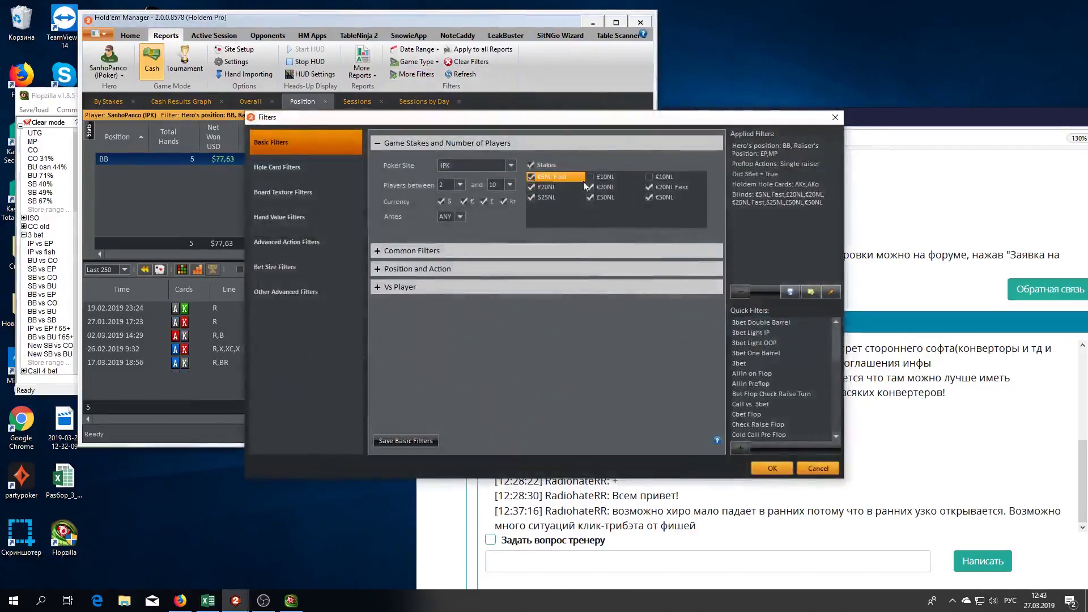
click(590, 176)
click(649, 177)
click(768, 466)
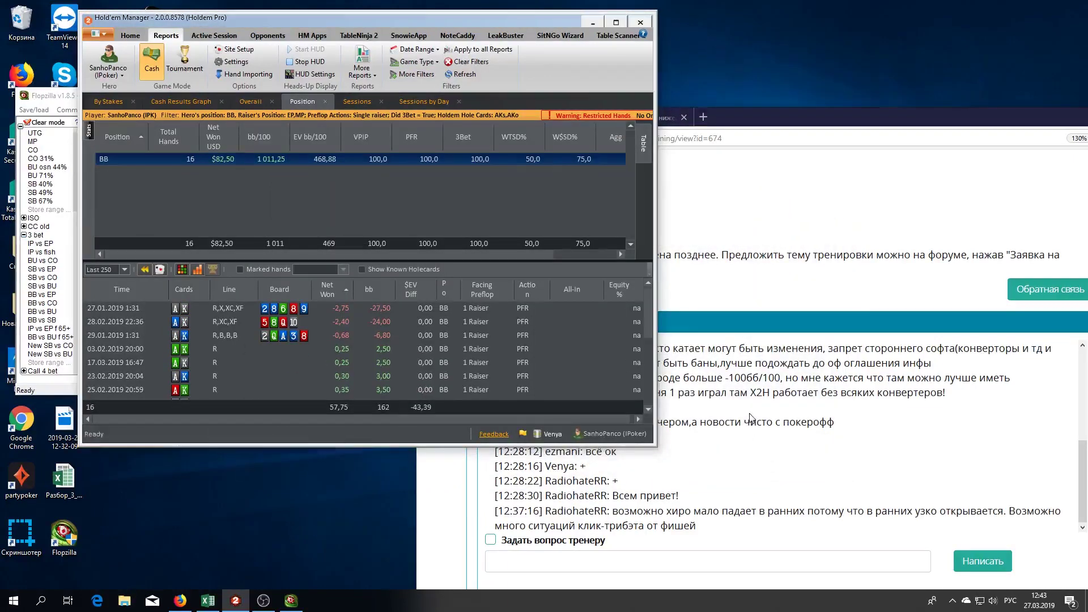
- Add Raiser + Caller(s) to the preflop action facing hero and apply the filter
click(417, 73)
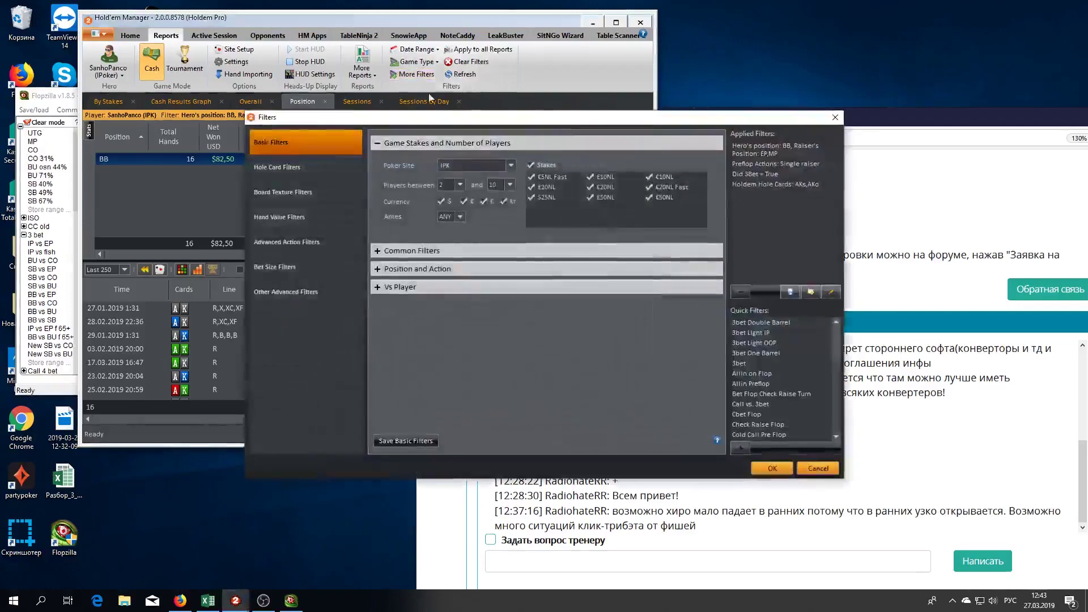
drag(532, 82, 558, 64)
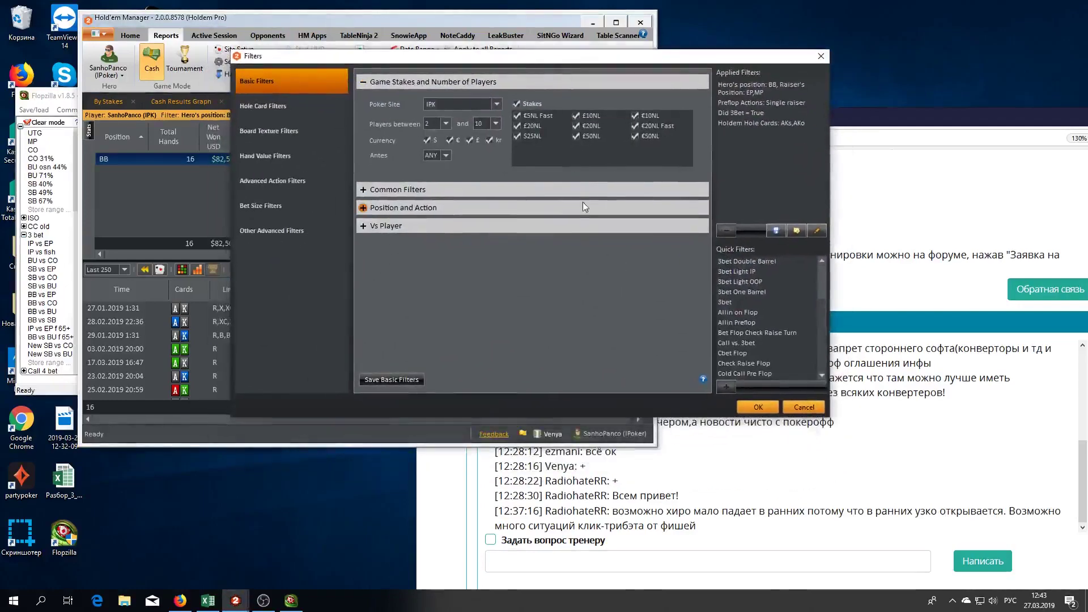
click(423, 208)
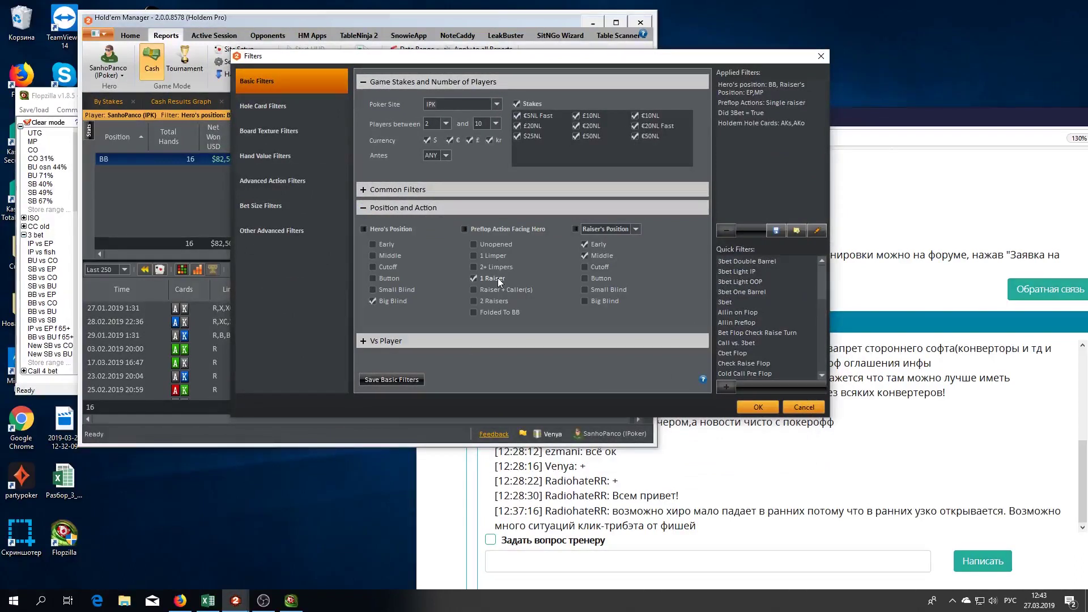
click(474, 290)
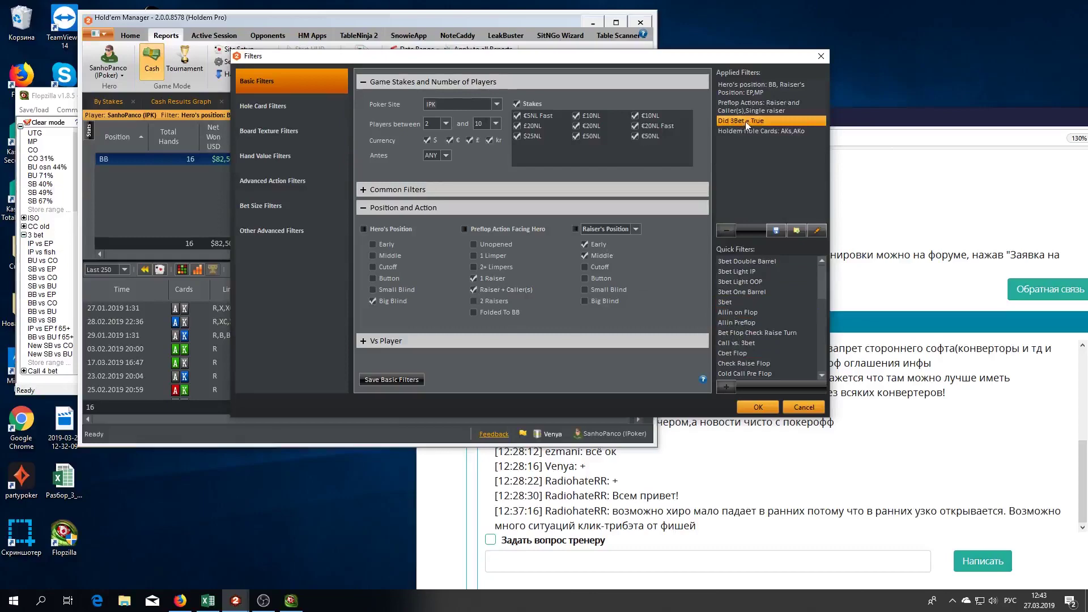
click(757, 402)
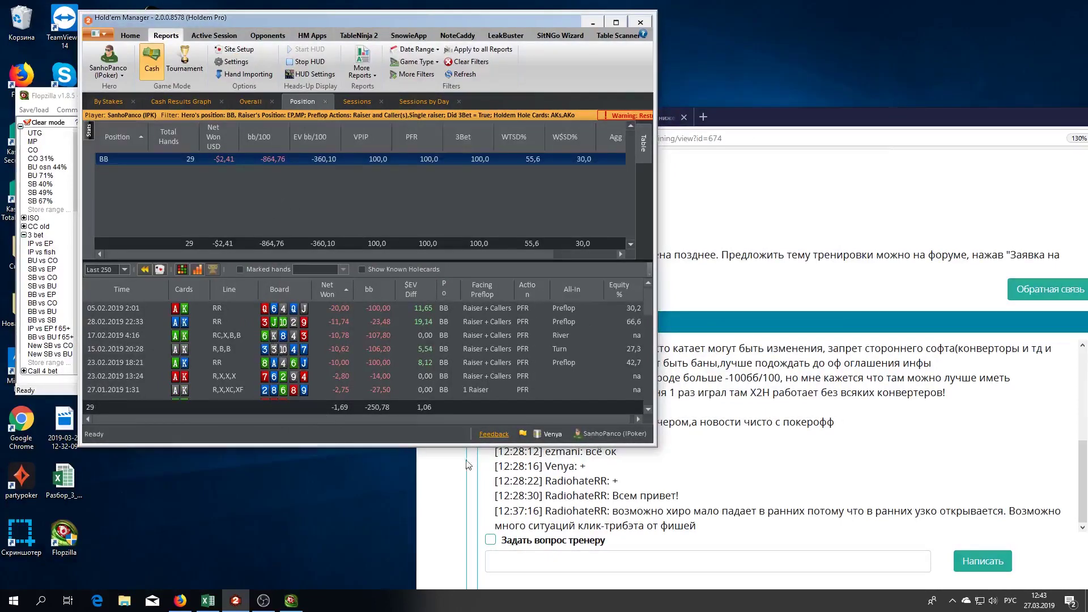
- Enlarge the Hold'em Manager window and open the ten biggest losing AK hands in the Replayer, keeping part of the hand list visible
drag(655, 443, 703, 540)
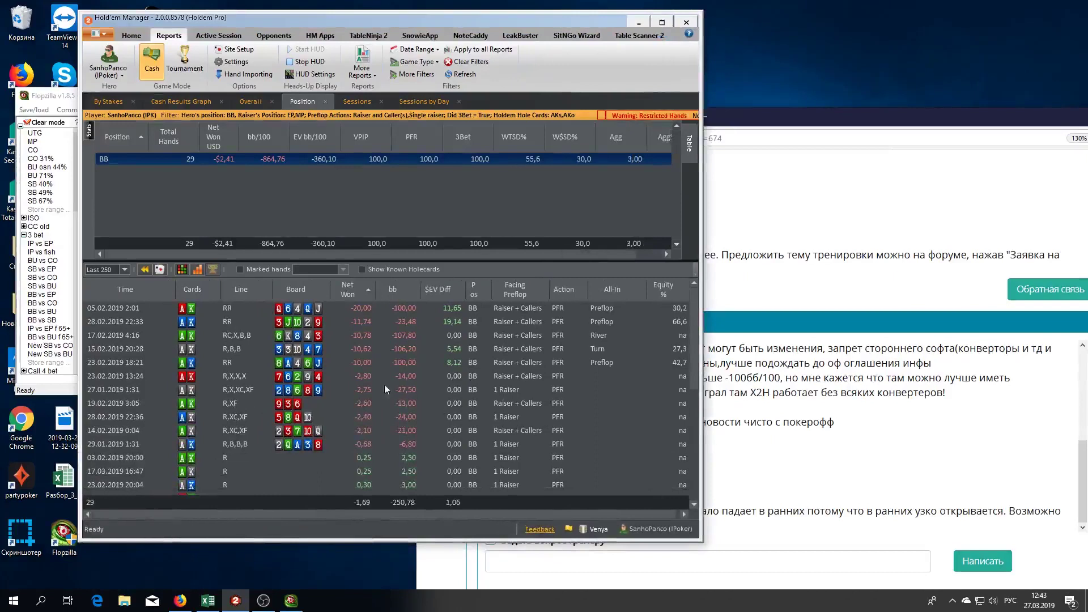
drag(364, 307, 364, 431)
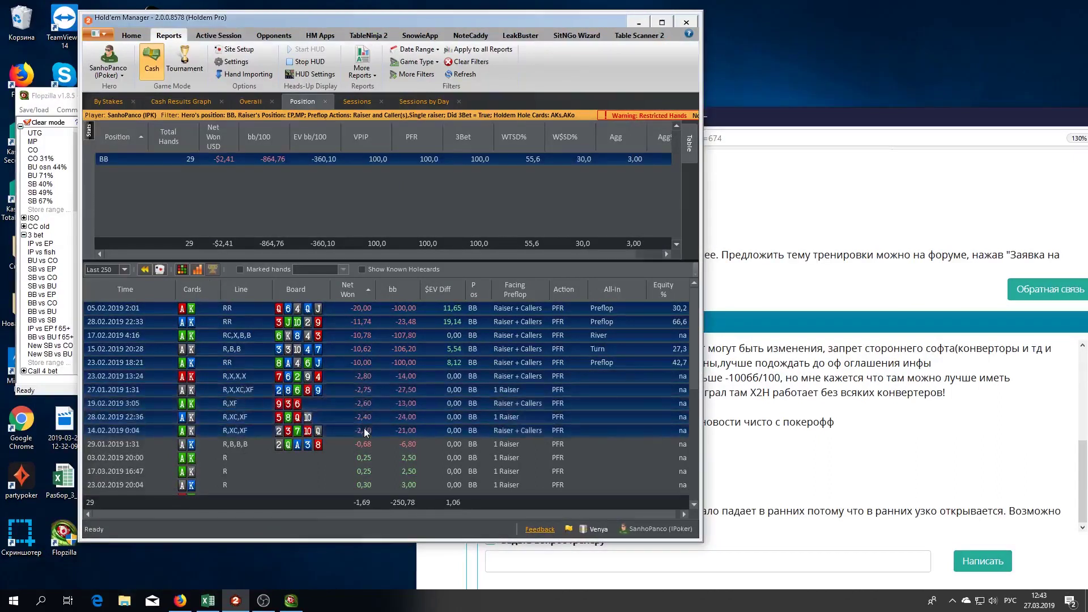
right_click(359, 308)
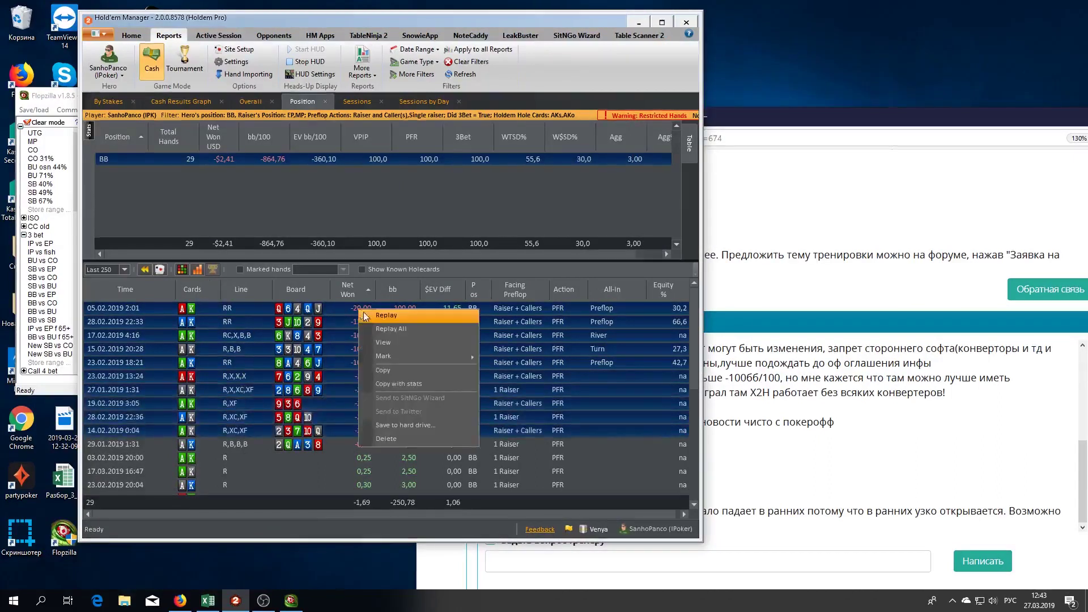
click(368, 315)
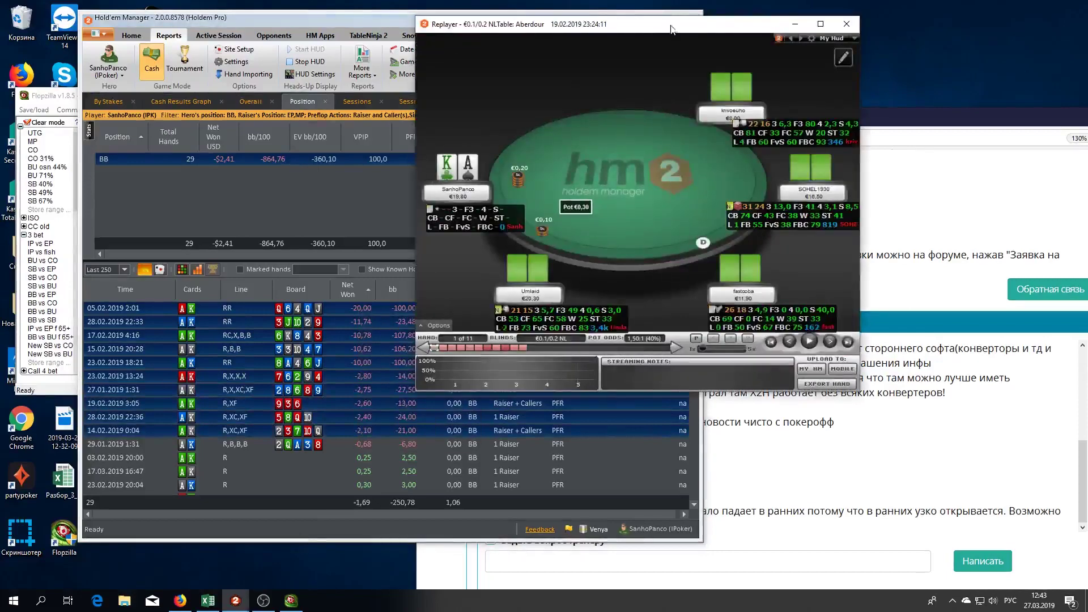
drag(671, 31, 628, 28)
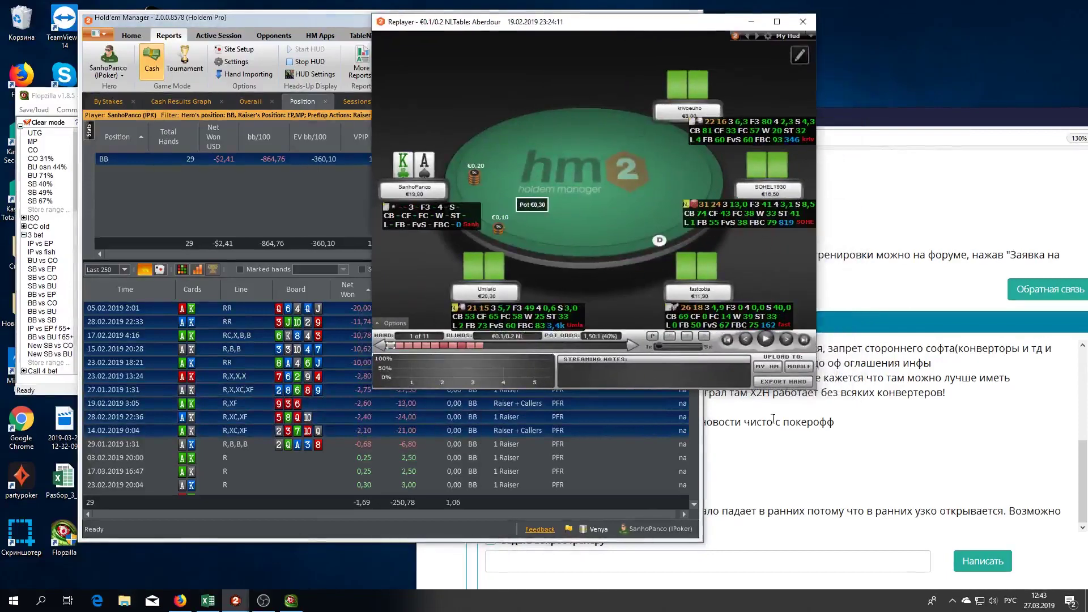
- Step through the first AK hand to the big blind's 3-bet and shift the opening raiser's HUD stats slightly lower
click(787, 340)
click(787, 340)
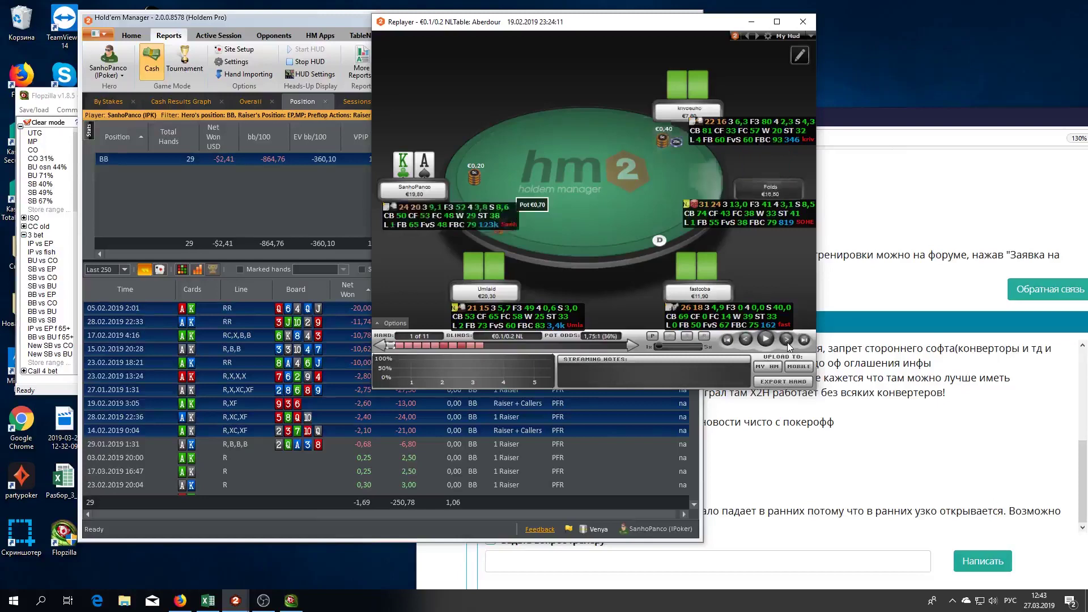
click(787, 340)
click(787, 340)
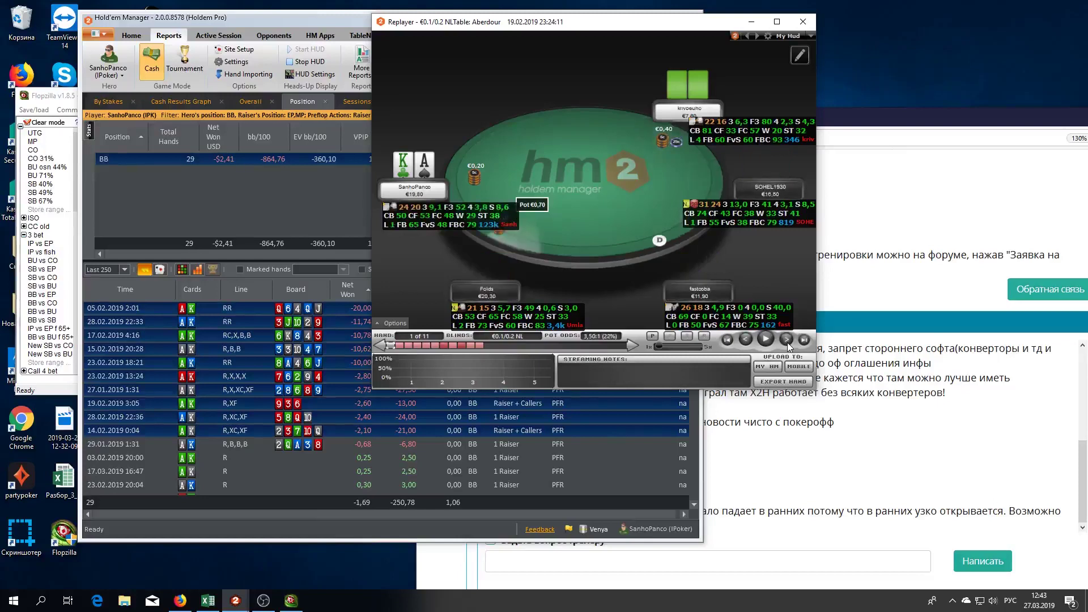
click(787, 343)
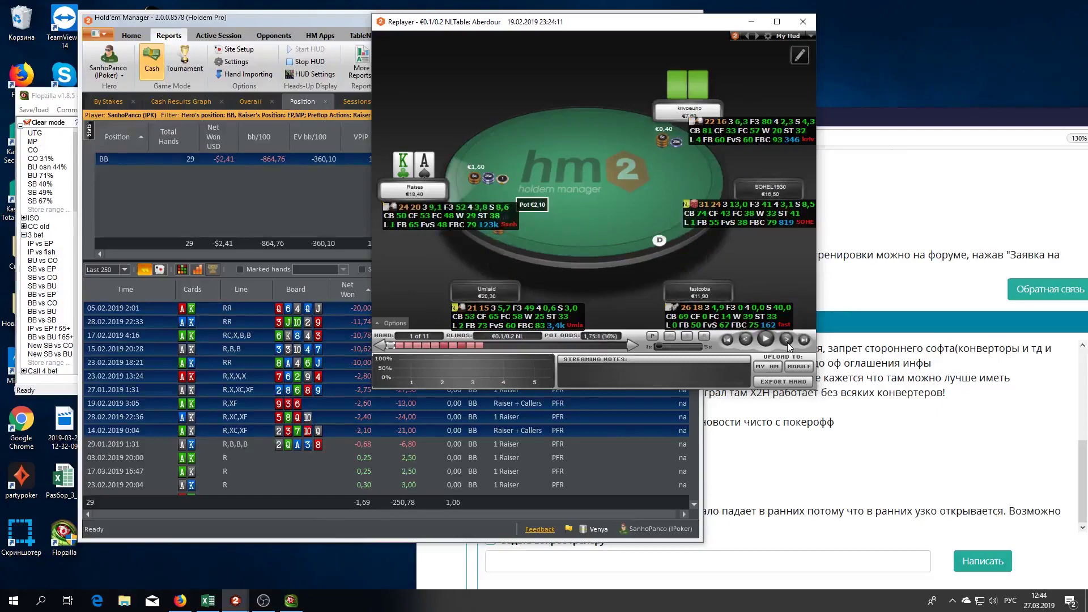
drag(745, 128, 746, 136)
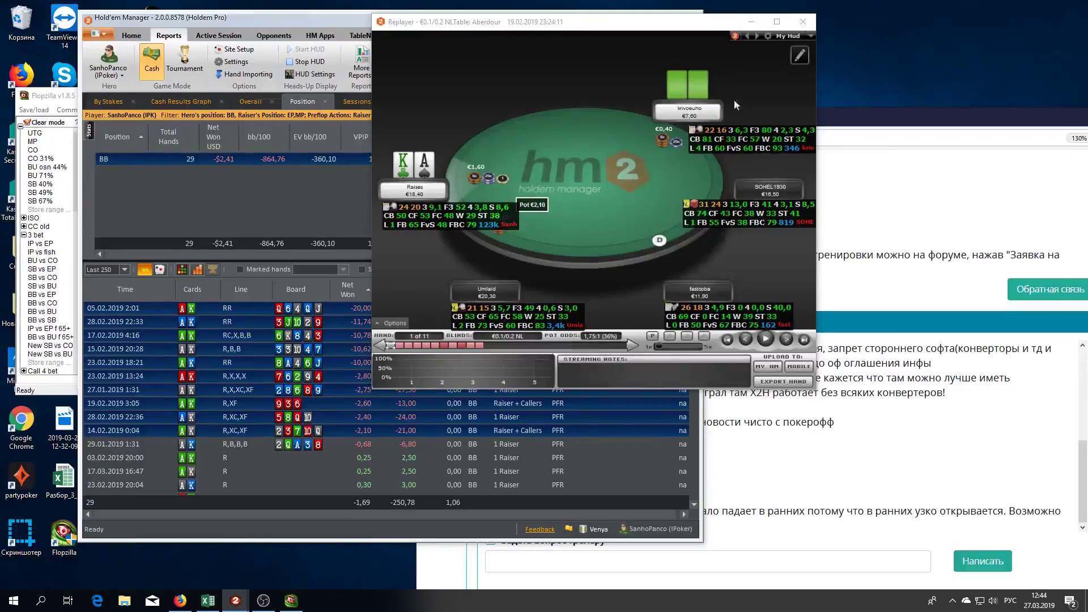
- Step through the rest of the first AK hand, from the opening raiser's response to the end of the hand
click(788, 339)
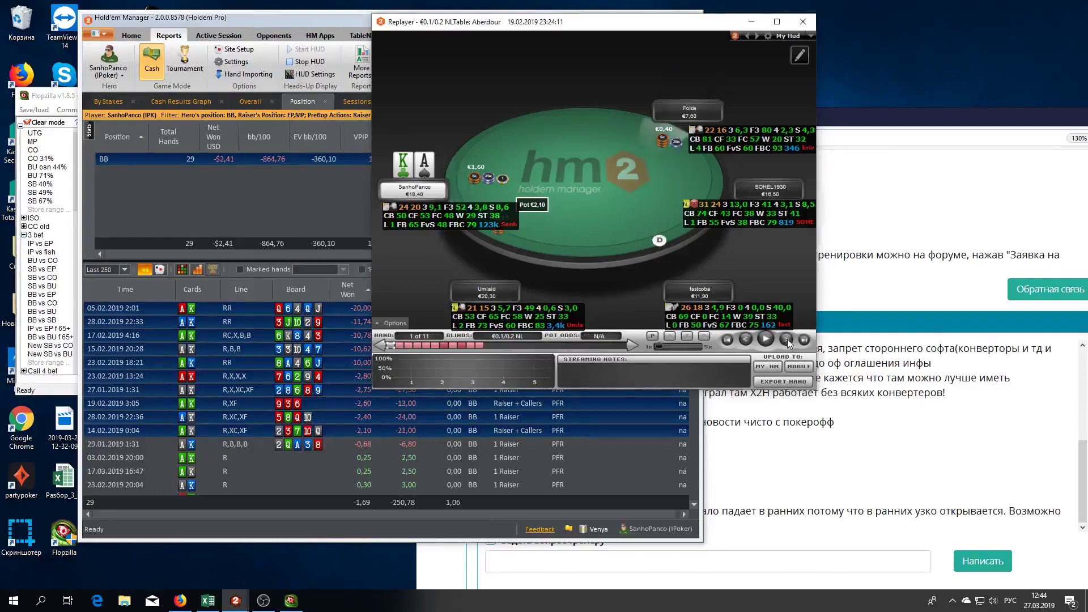
click(787, 339)
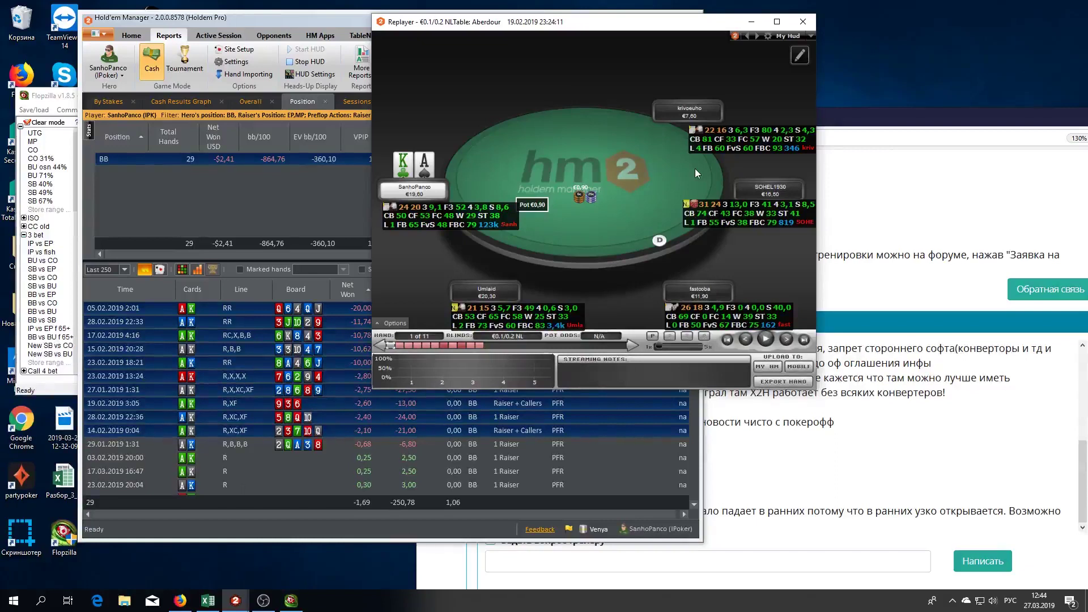
click(790, 339)
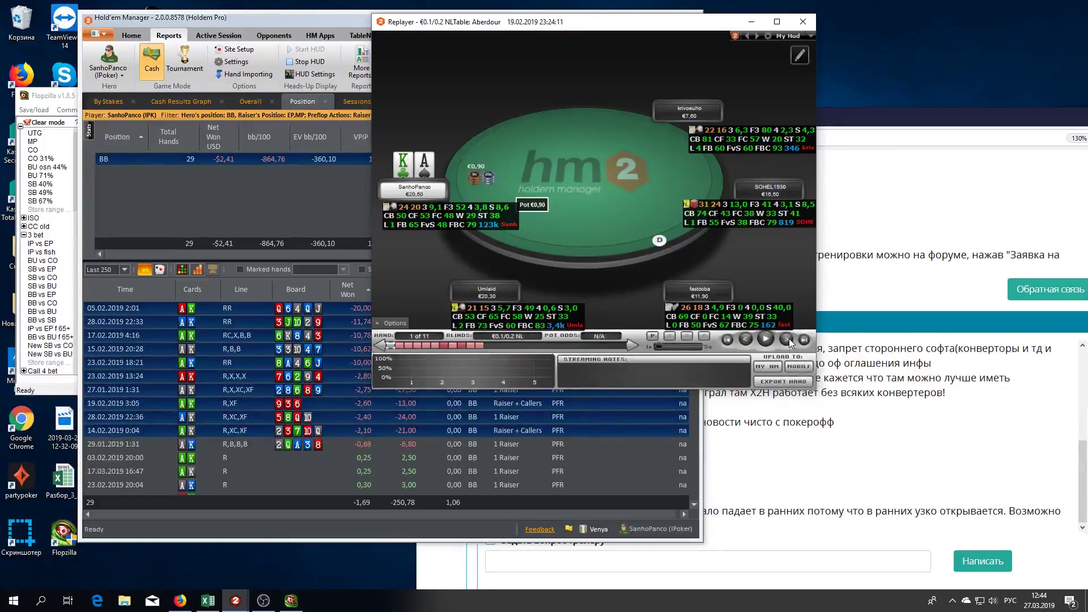
- Load the second AK hand in the Replayer and step through the preflop action to the big blind's 3-bet to €2.00
click(400, 347)
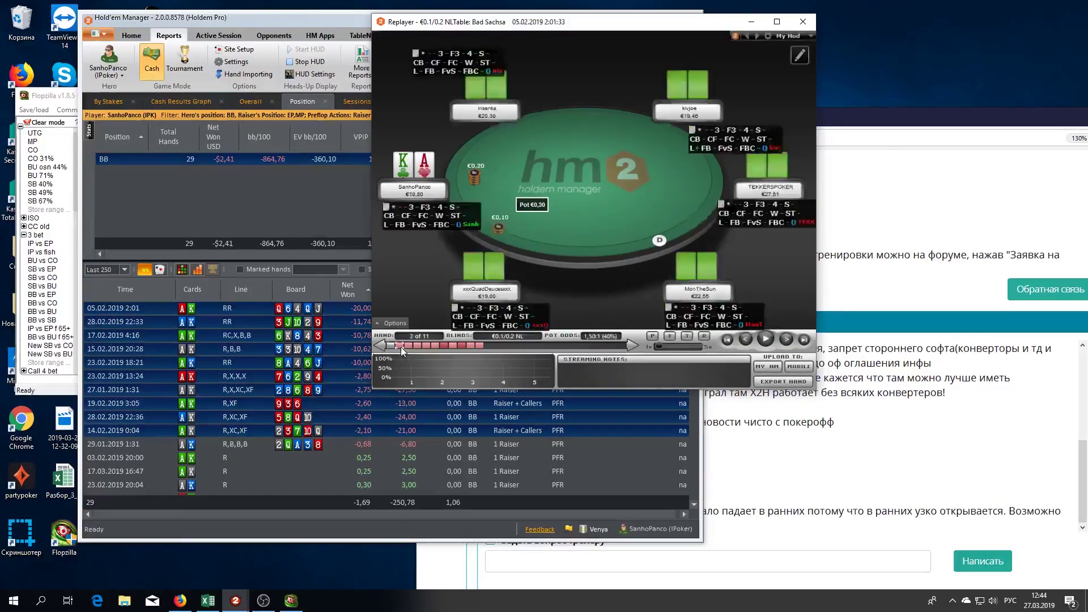
click(787, 338)
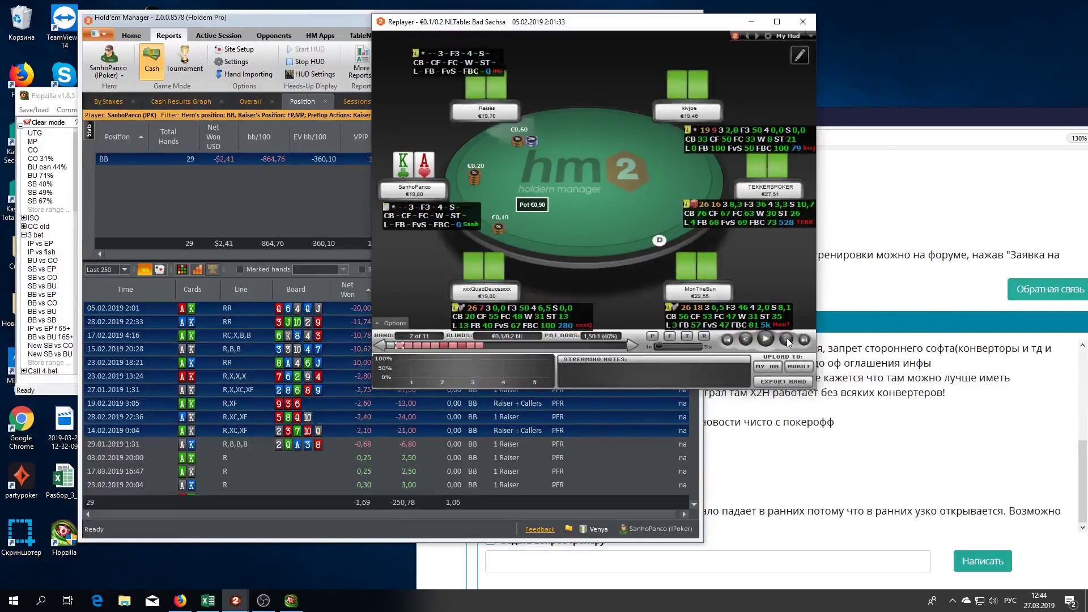
click(787, 338)
click(787, 338)
click(787, 338)
click(787, 338)
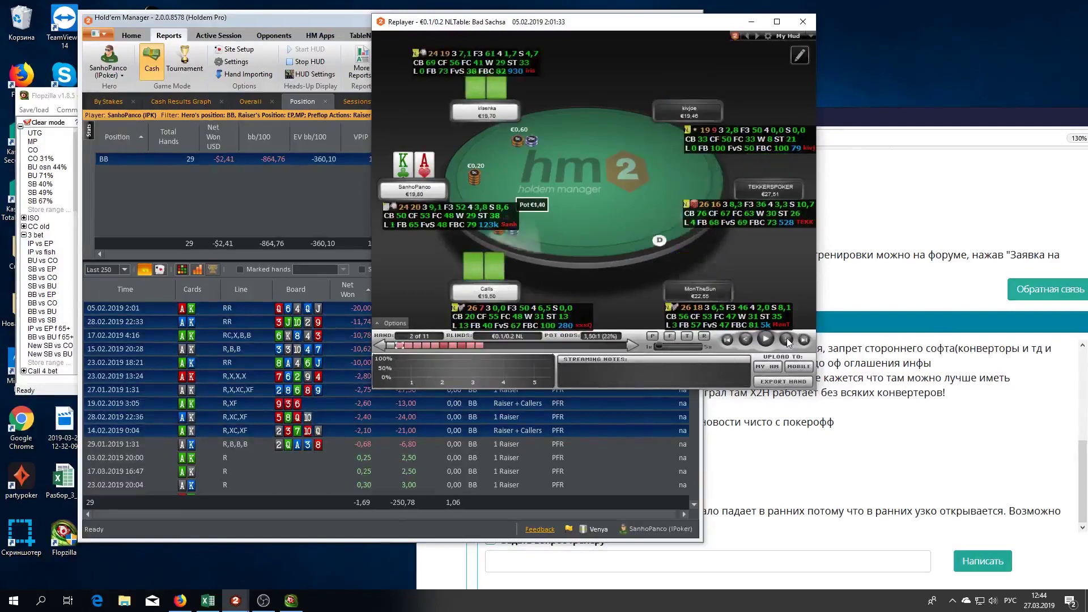
click(787, 338)
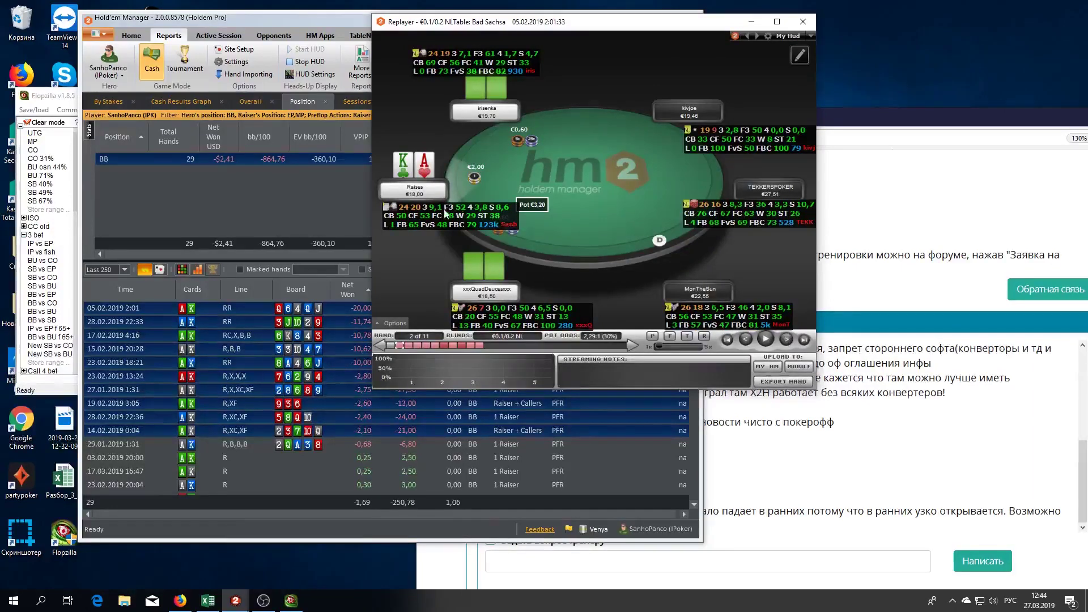
- Shift the big blind's HUD stats clear of the small blind's chips and open the small-blind caller's positional preflop stats popup
drag(439, 214, 421, 219)
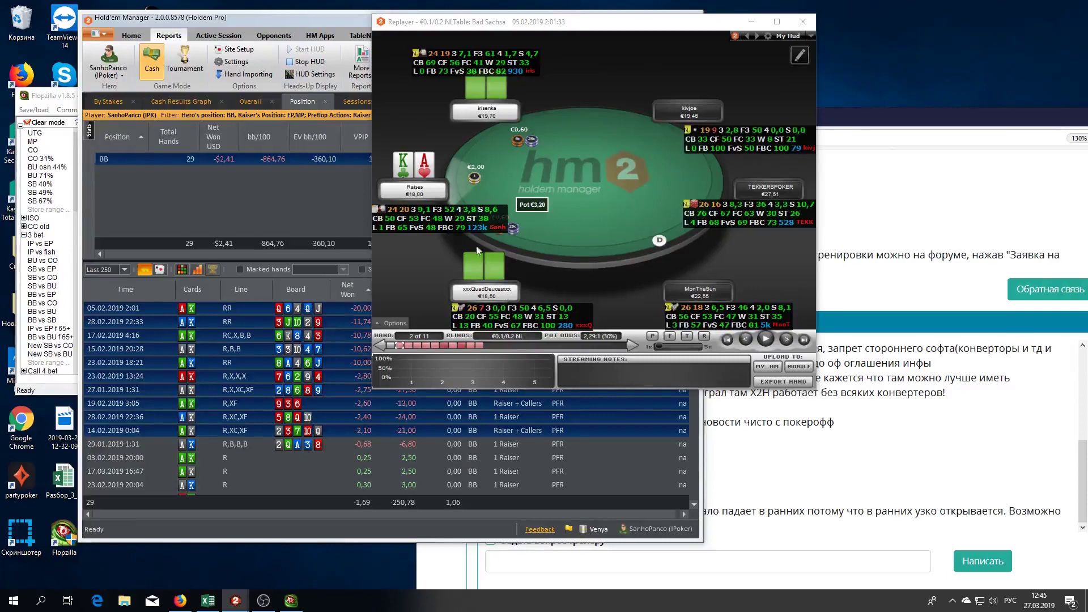
click(476, 315)
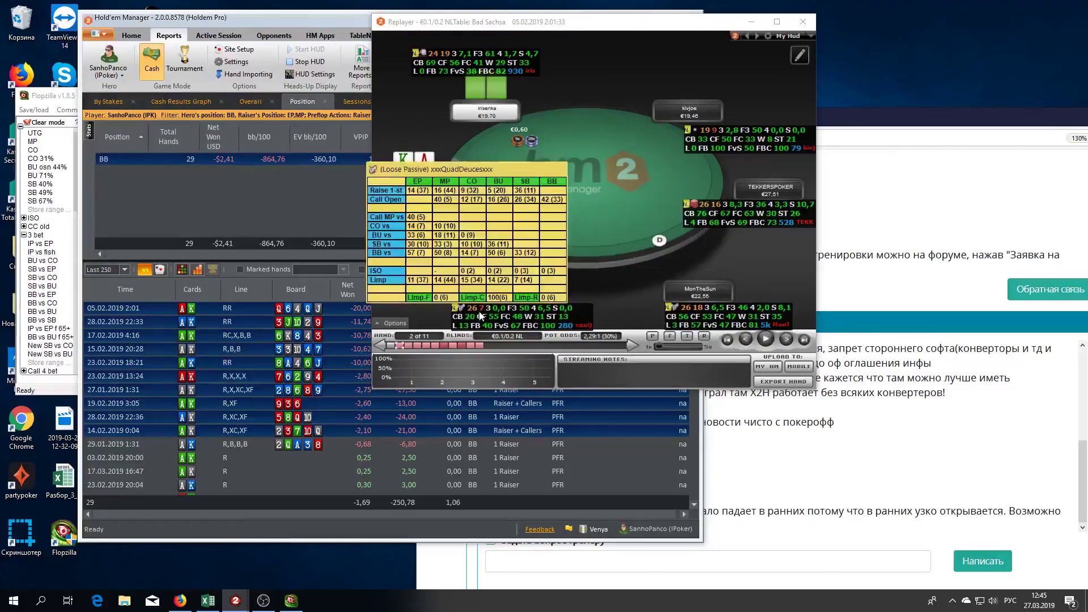